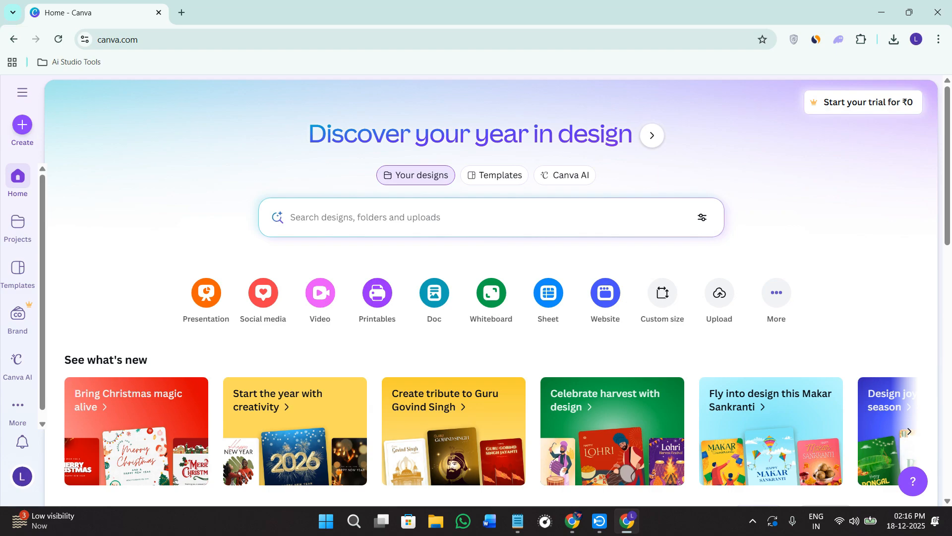
- View the site address and the custom size options for a new design
click(178, 39)
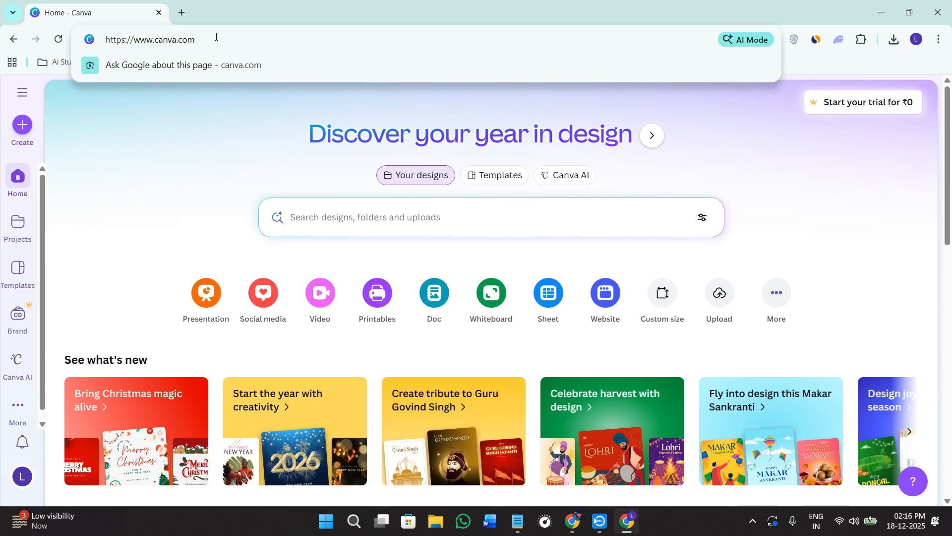
key(ctrl+a)
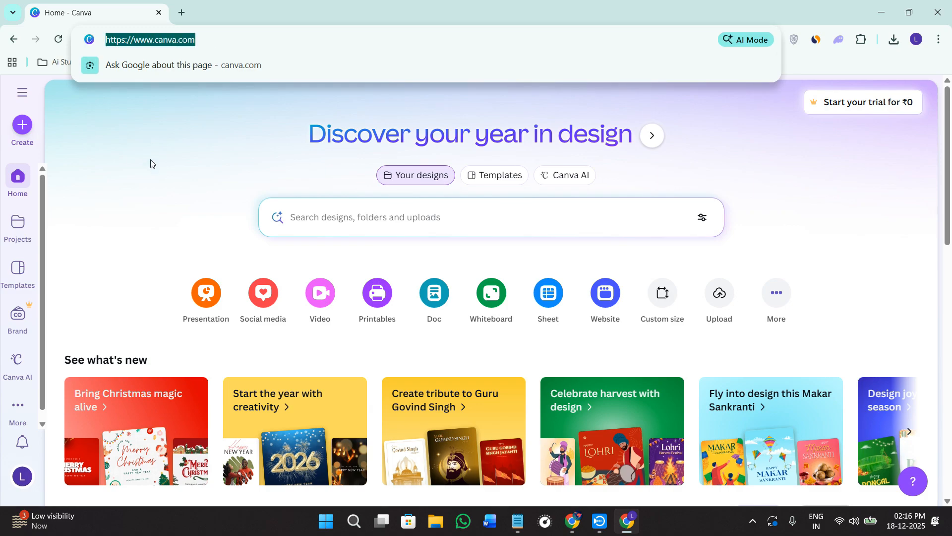
click(137, 238)
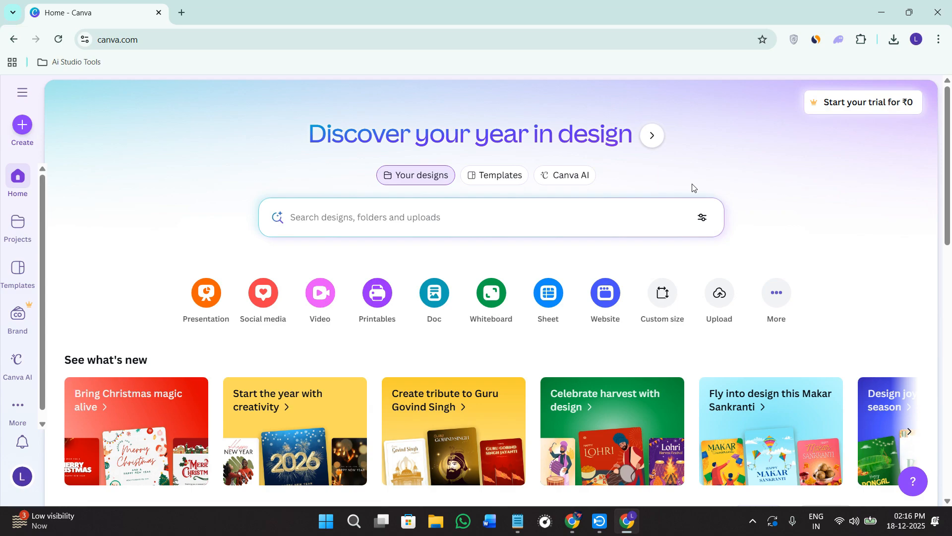
click(665, 293)
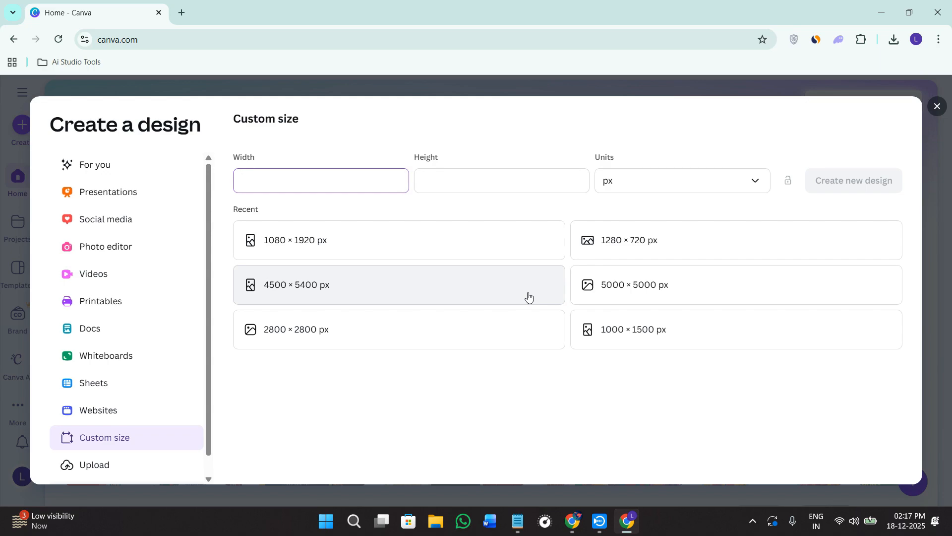
click(936, 107)
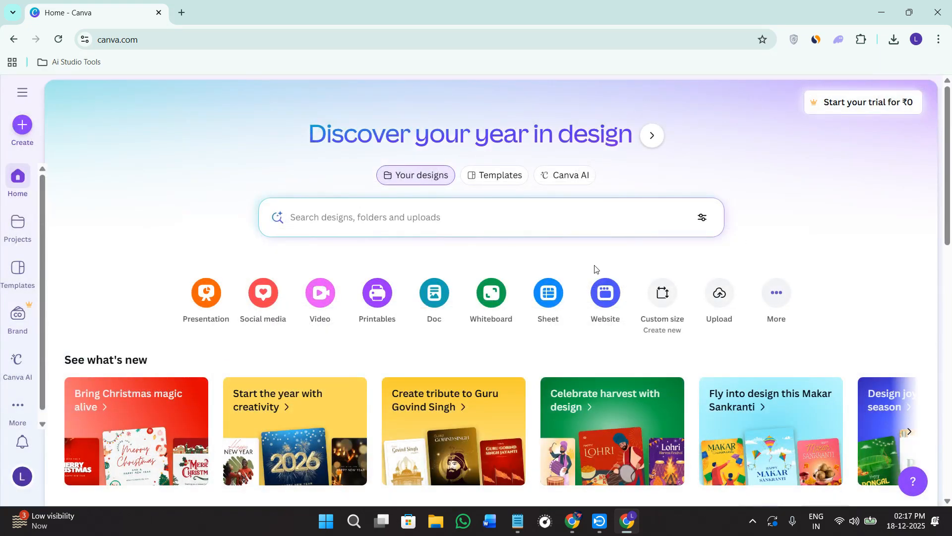
- Search the templates for "youtube thumbnail" and create a blank YouTube Thumbnail design from the results
click(477, 179)
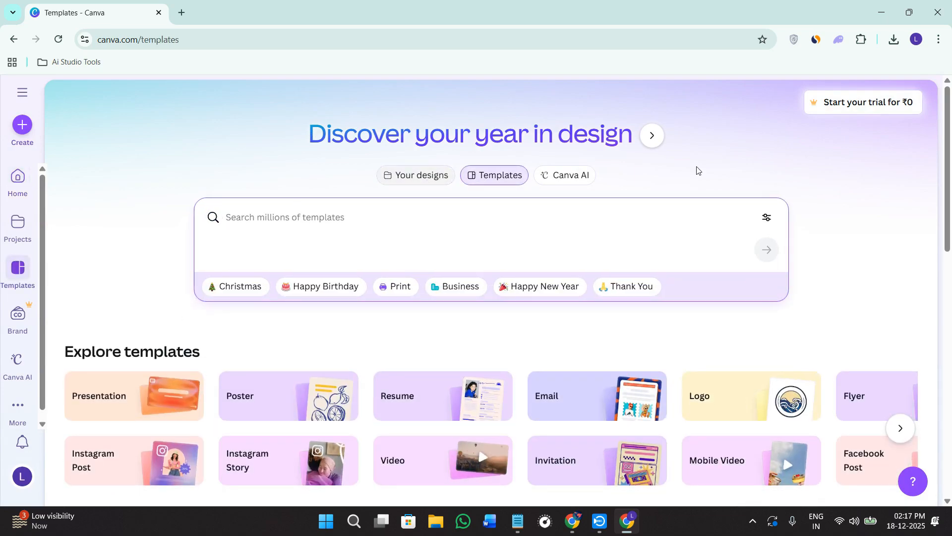
key(alt+Tab)
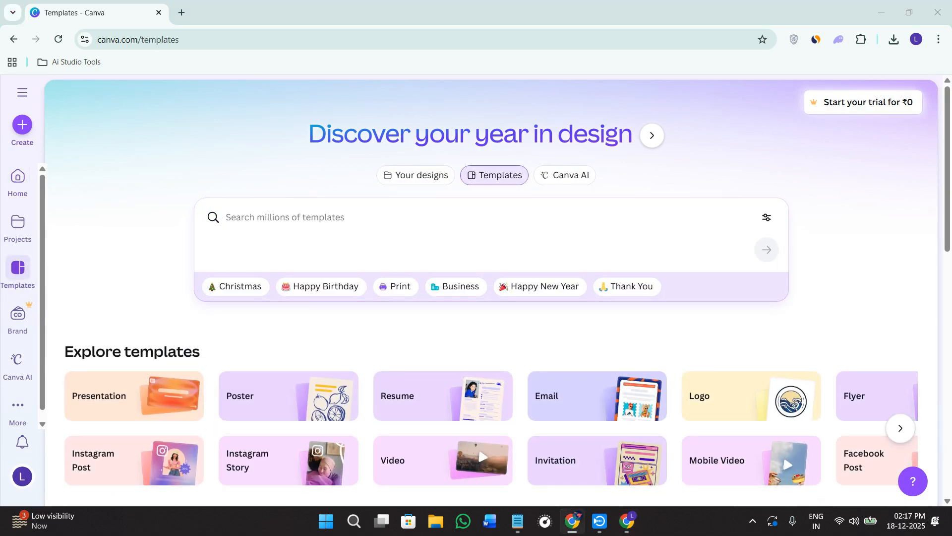
click(284, 215)
text(Thumbnail)
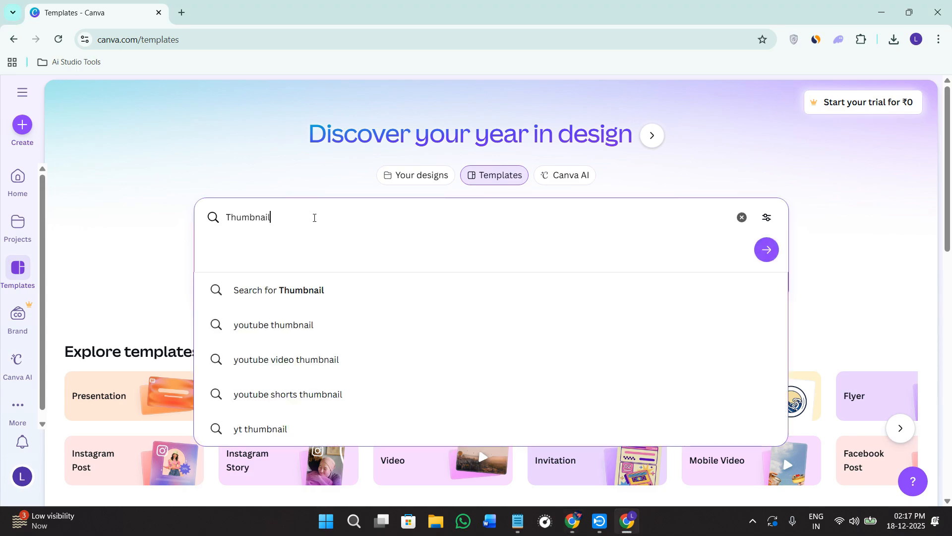
click(311, 334)
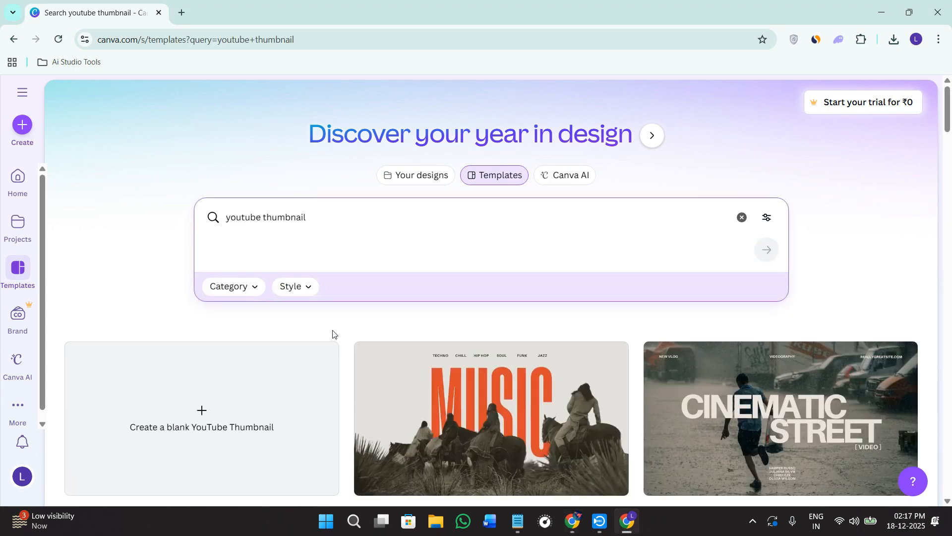
scroll(332, 335, down, 4)
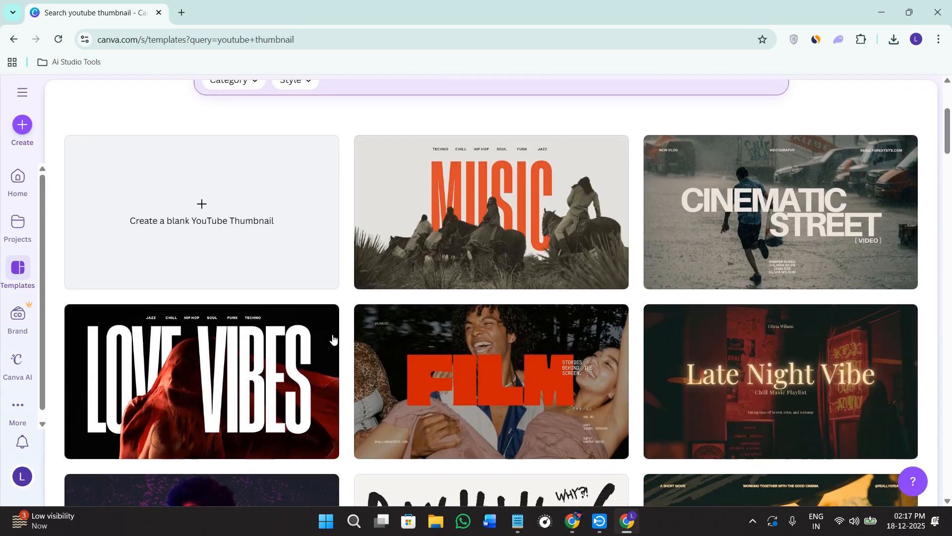
click(167, 227)
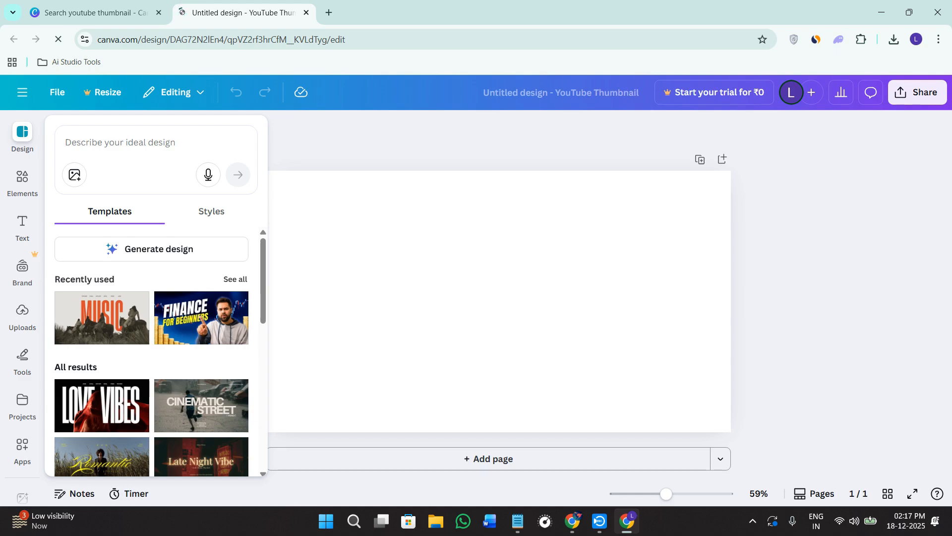
- Title the blank thumbnail design 1
click(558, 87)
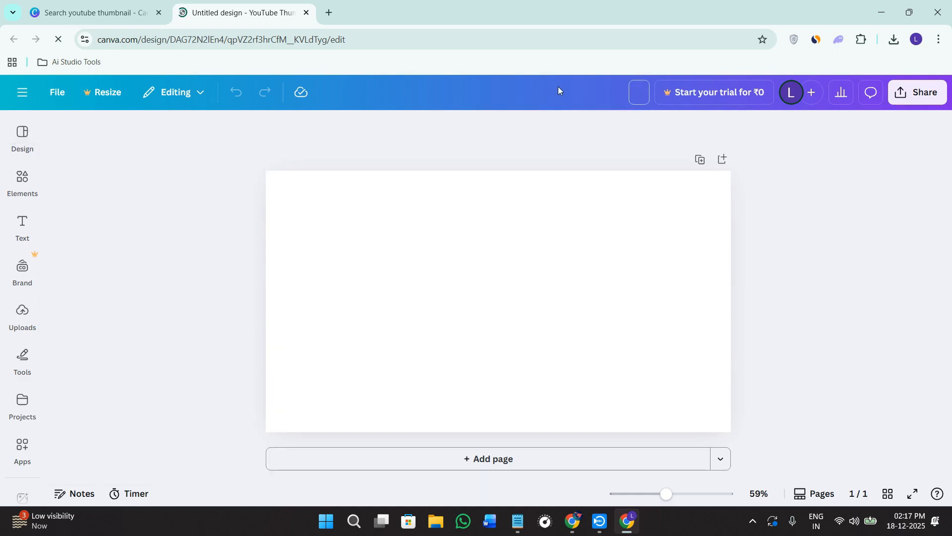
text(1)
key(Return)
click(489, 230)
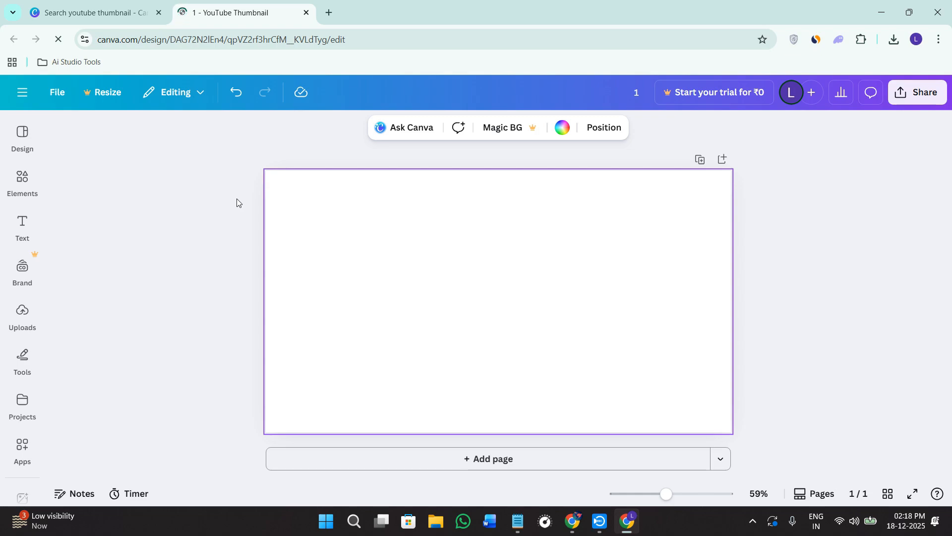
- Return to the template search results and browse the ready-made YouTube thumbnail designs
click(32, 1)
scroll(361, 252, up, 4)
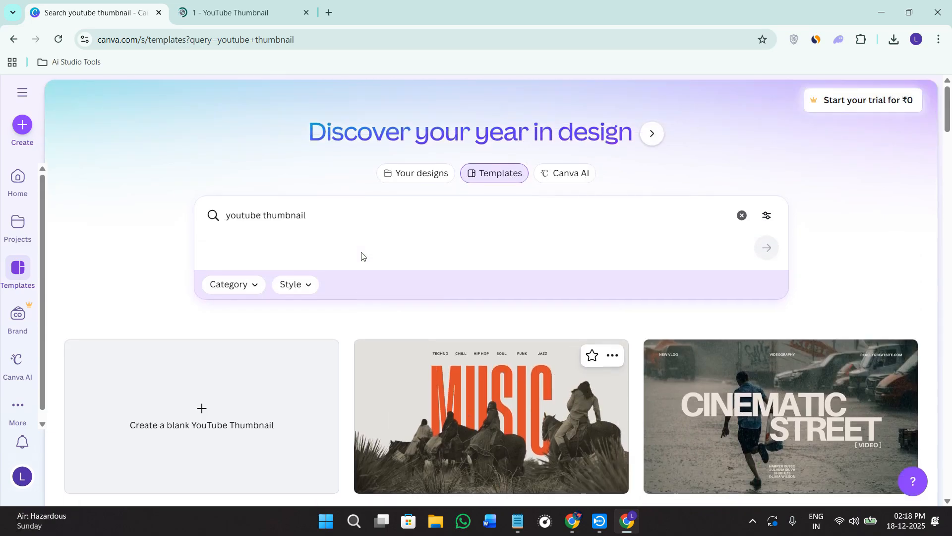
scroll(500, 292, down, 4)
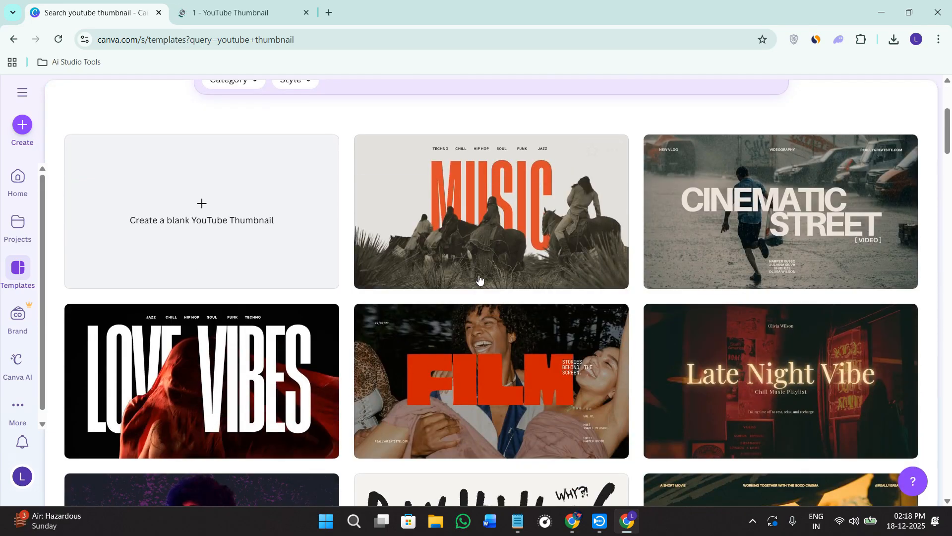
scroll(825, 334, down, 2)
scroll(278, 346, down, 4)
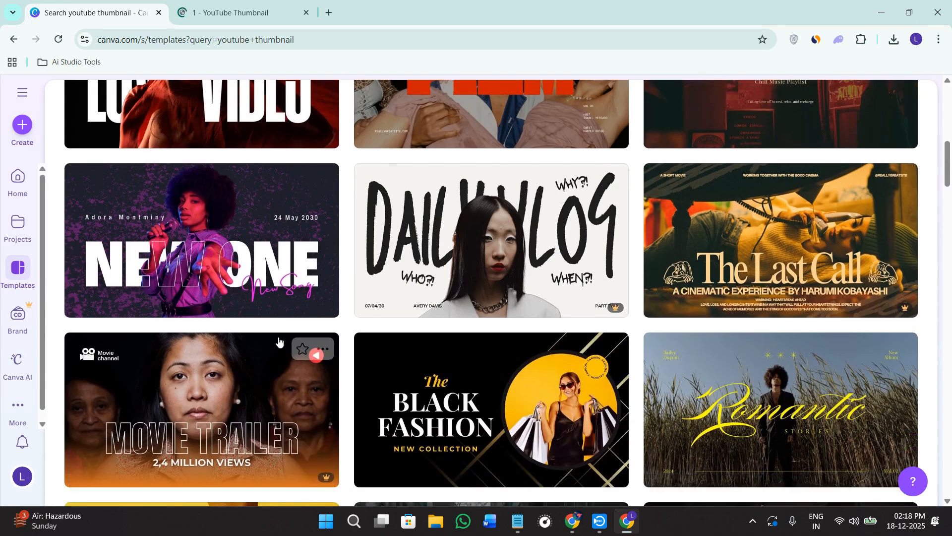
scroll(841, 214, down, 4)
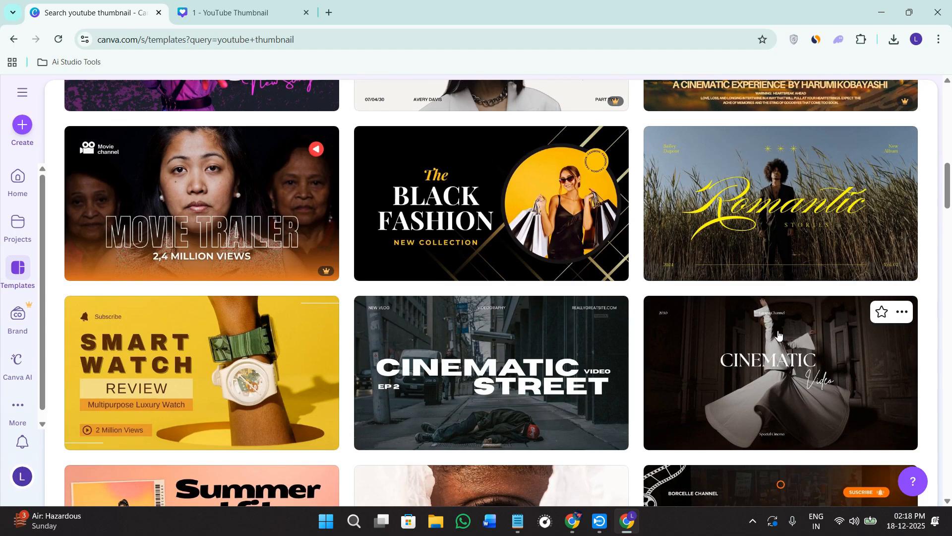
scroll(602, 352, down, 4)
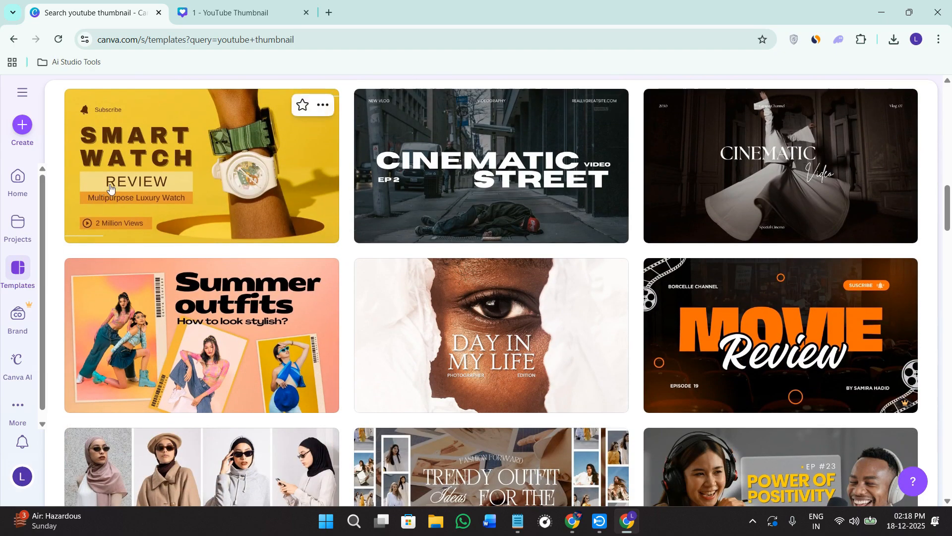
scroll(505, 229, down, 6)
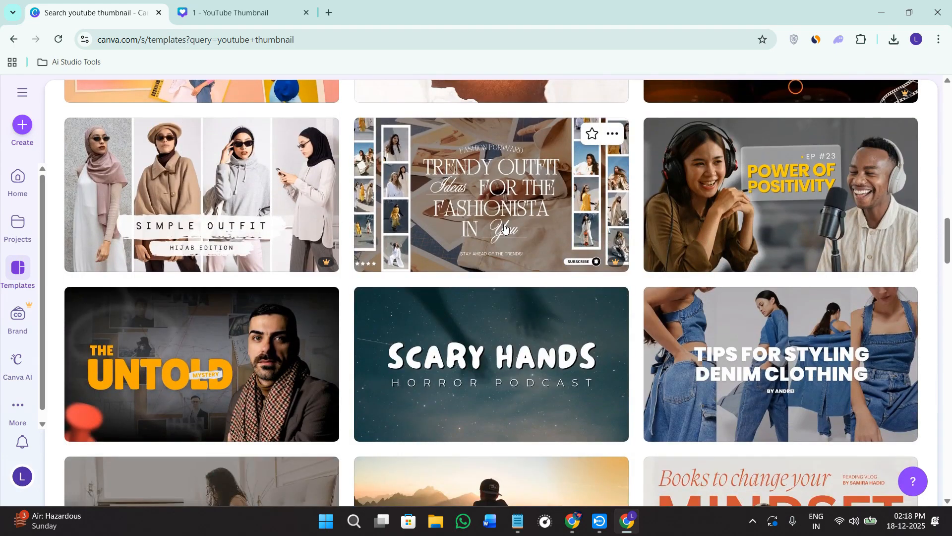
scroll(505, 228, down, 4)
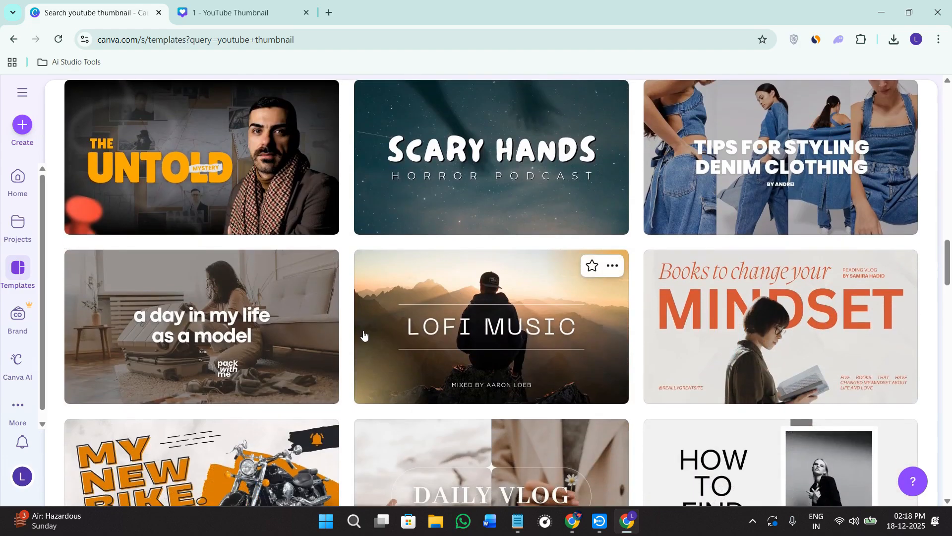
scroll(366, 334, up, 2)
- Preview the Yellow Modern Untold Mystery template, its similar designs, and the "How to grow your social media" template
click(209, 264)
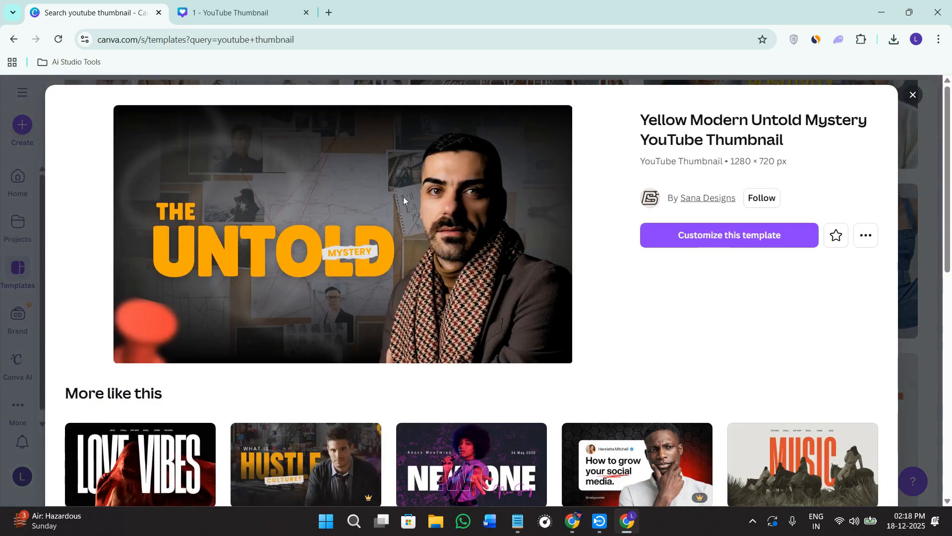
scroll(401, 199, down, 4)
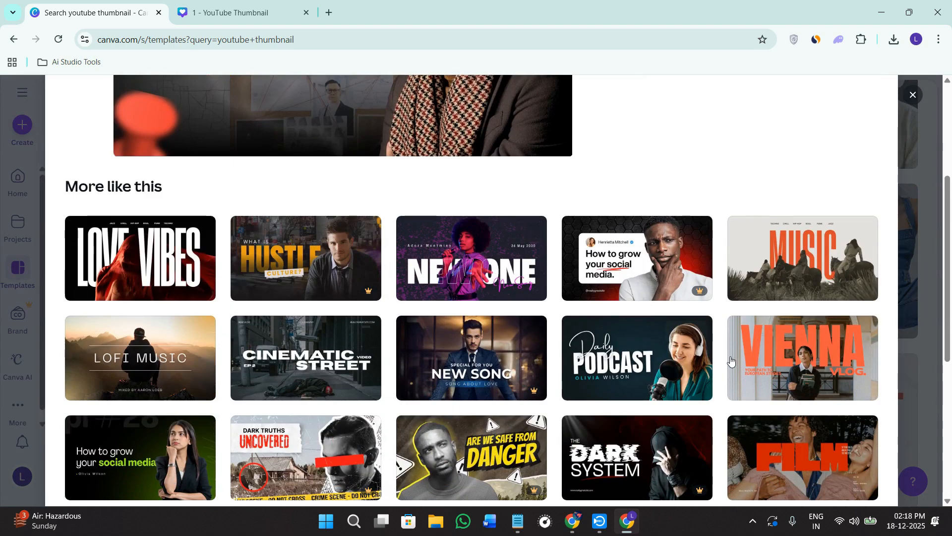
scroll(732, 365, down, 4)
scroll(644, 436, down, 3)
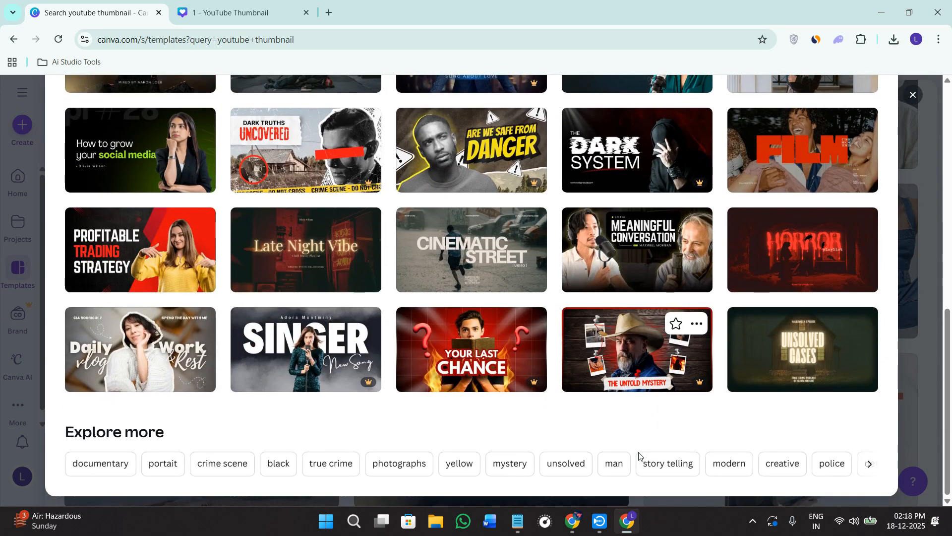
scroll(639, 455, up, 4)
scroll(639, 455, up, 4)
click(662, 279)
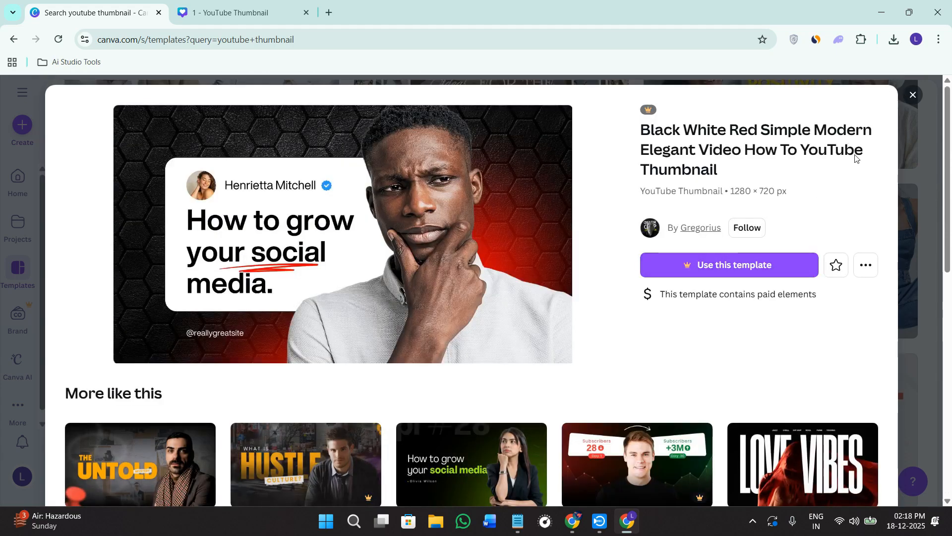
click(912, 94)
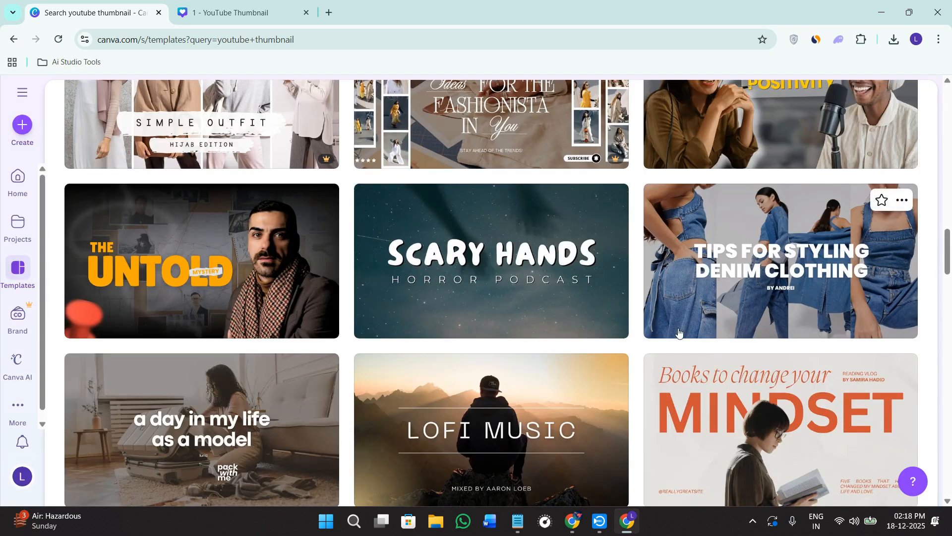
- Open the White And Beige Modern Daily Vlog template from the designs similar to The Untold Mystery for customizing
click(286, 277)
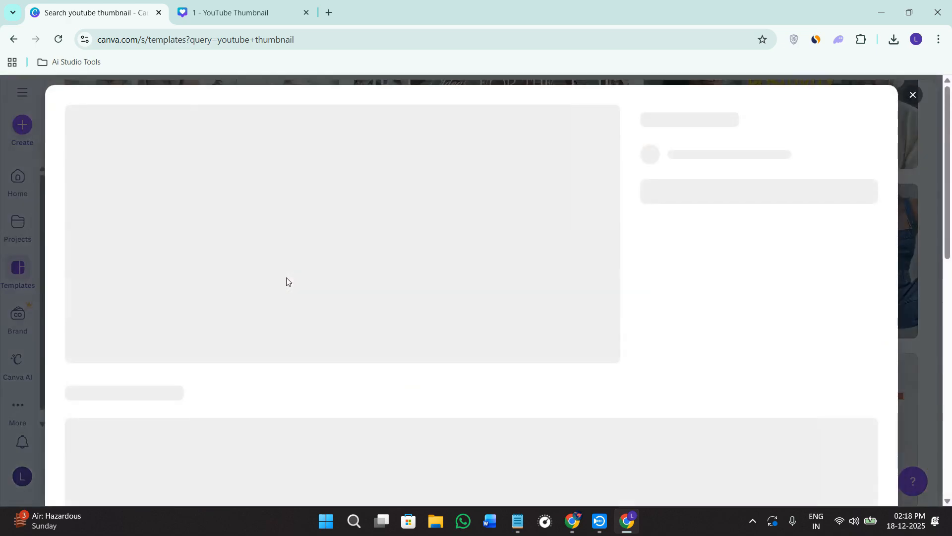
scroll(626, 284, down, 4)
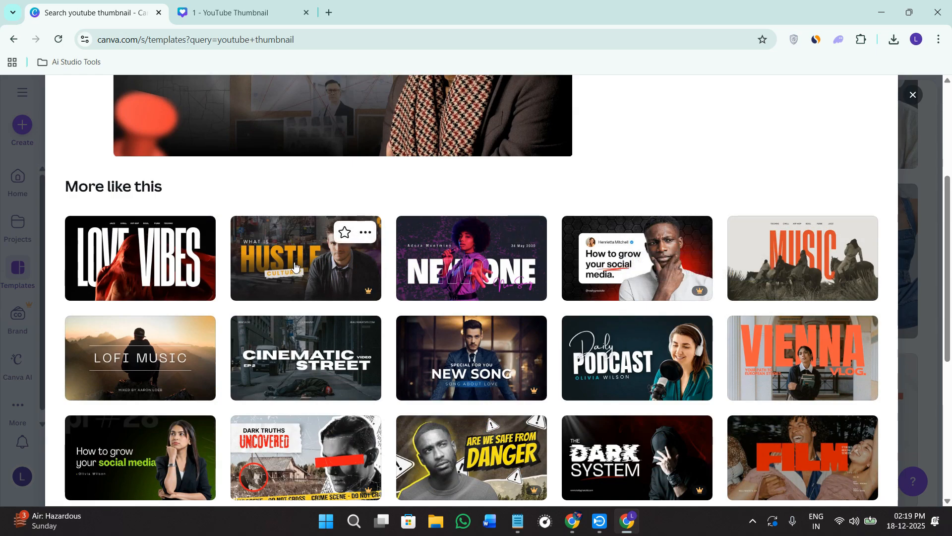
scroll(272, 314, down, 2)
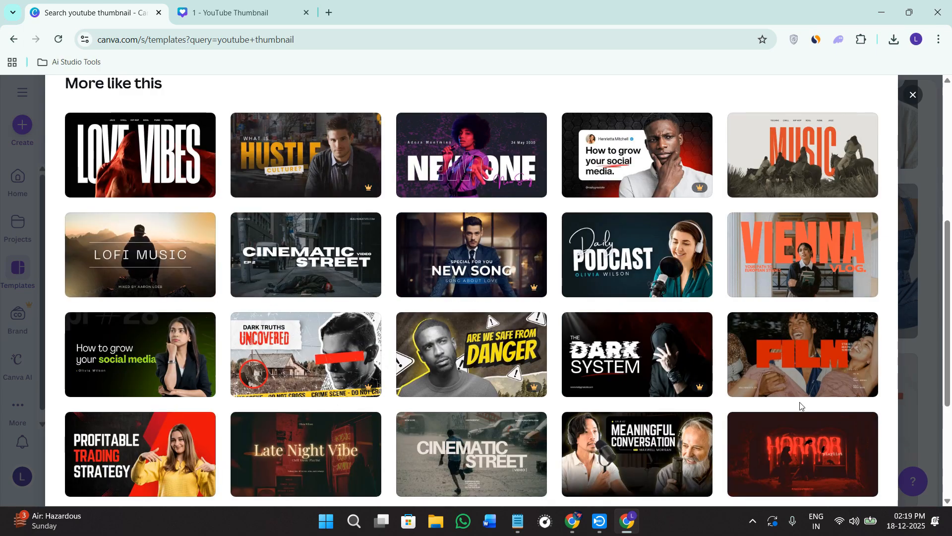
scroll(800, 406, down, 4)
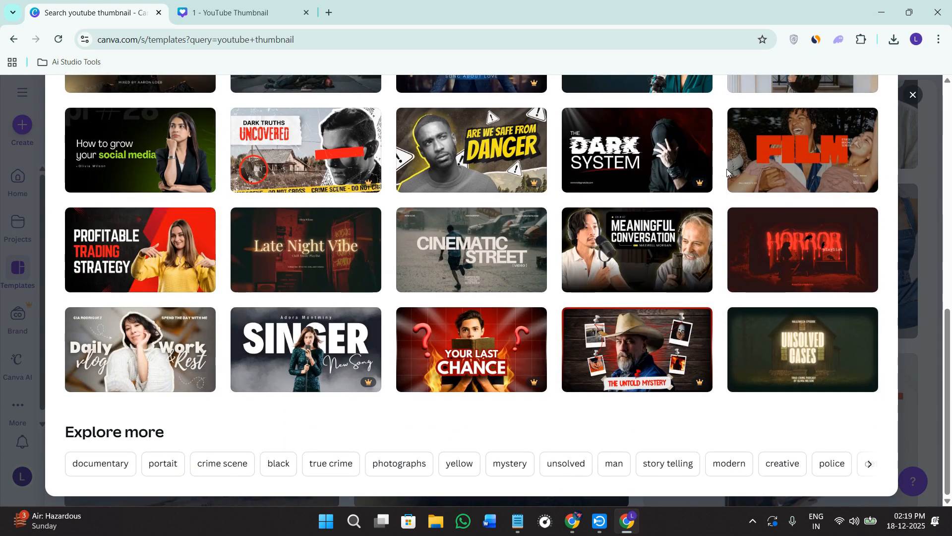
click(132, 342)
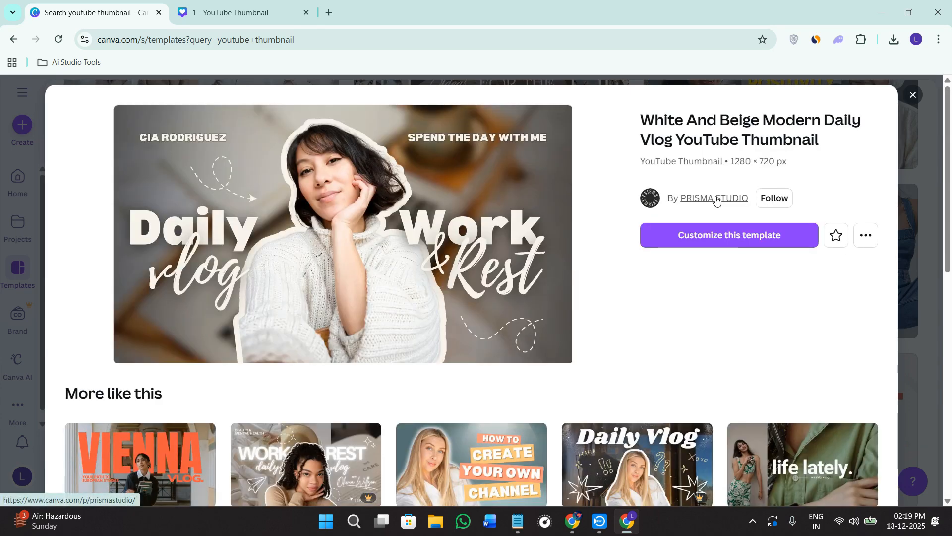
click(719, 245)
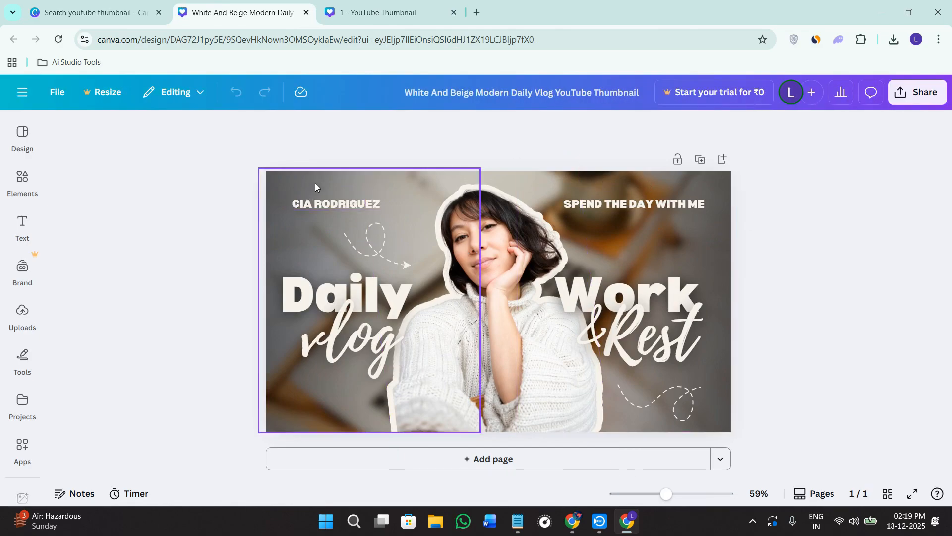
- Remove the blurred photo background behind the woman in the Daily Vlog thumbnail
drag(299, 174, 309, 191)
click(849, 333)
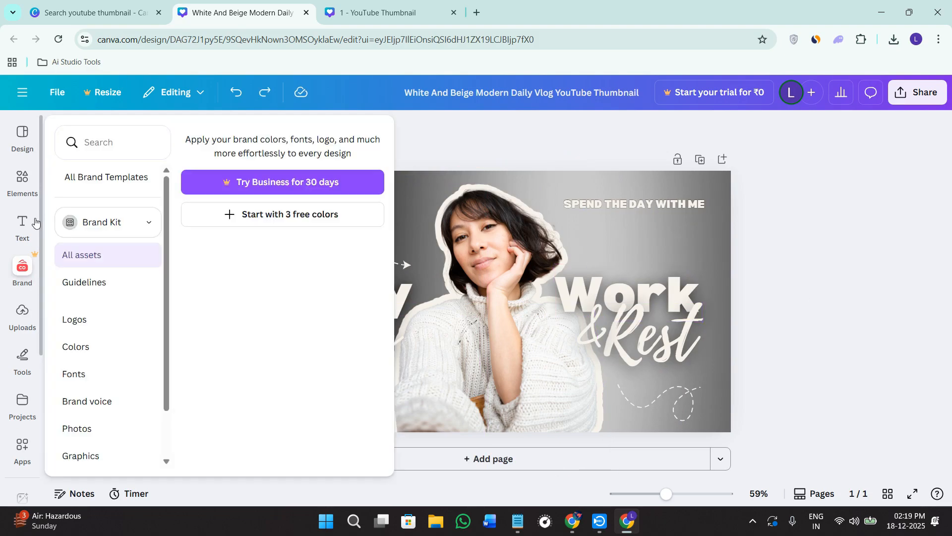
- Search the elements library for "background"
click(32, 179)
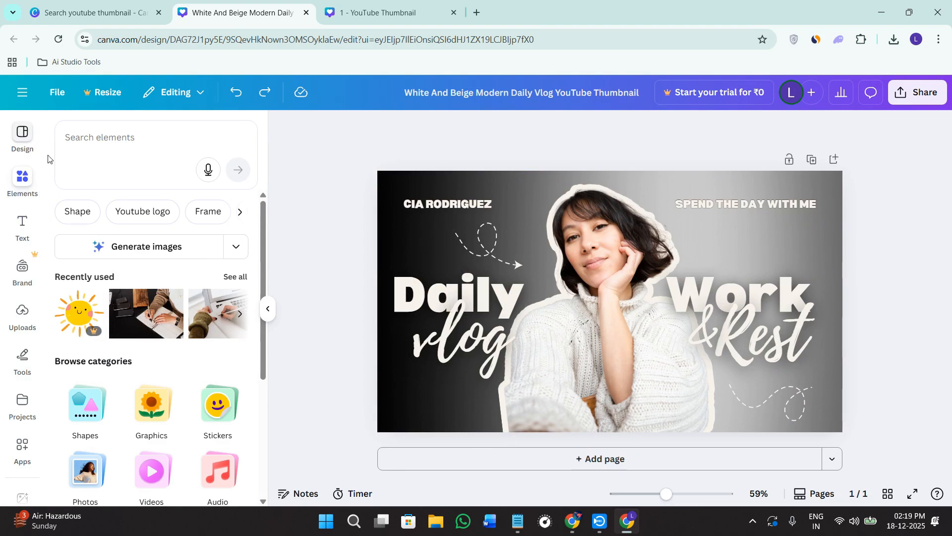
click(109, 138)
text(background)
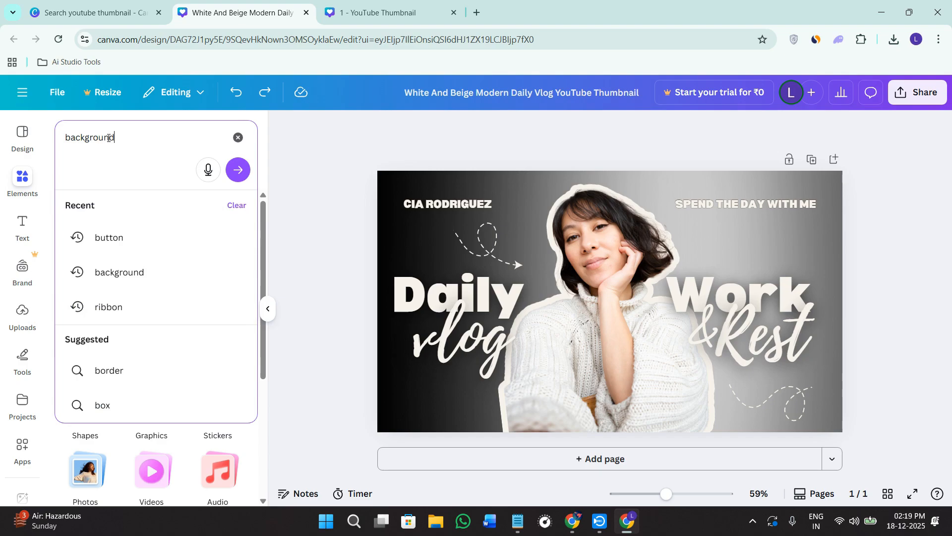
key(Return)
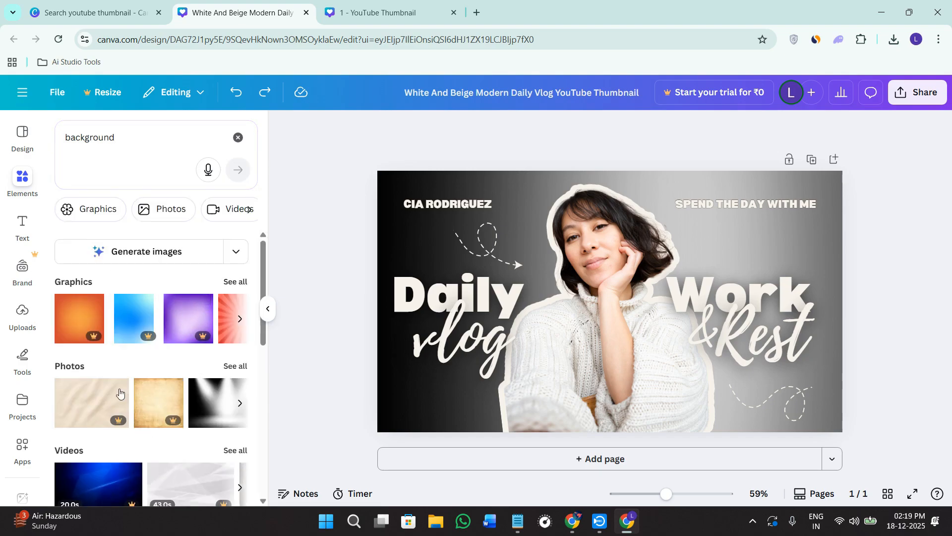
- Browse all photo results for "background" and add the dark green textured photo to the thumbnail
click(237, 366)
scroll(167, 388, down, 15)
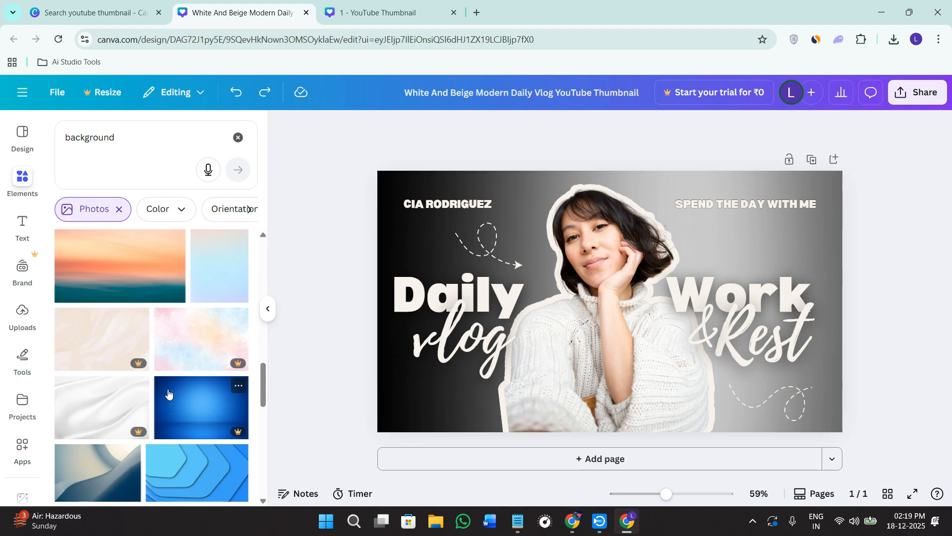
scroll(169, 392, down, 6)
scroll(168, 389, up, 2)
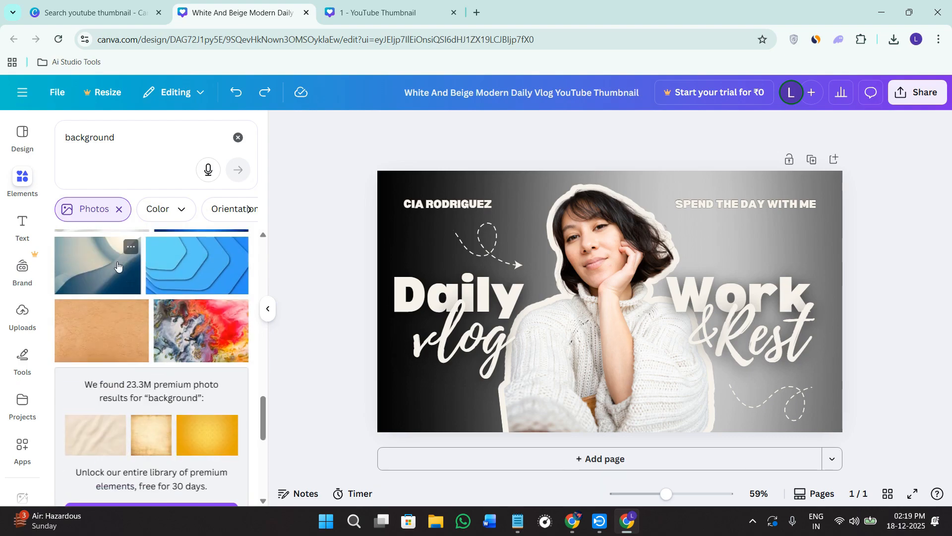
drag(118, 266, 603, 255)
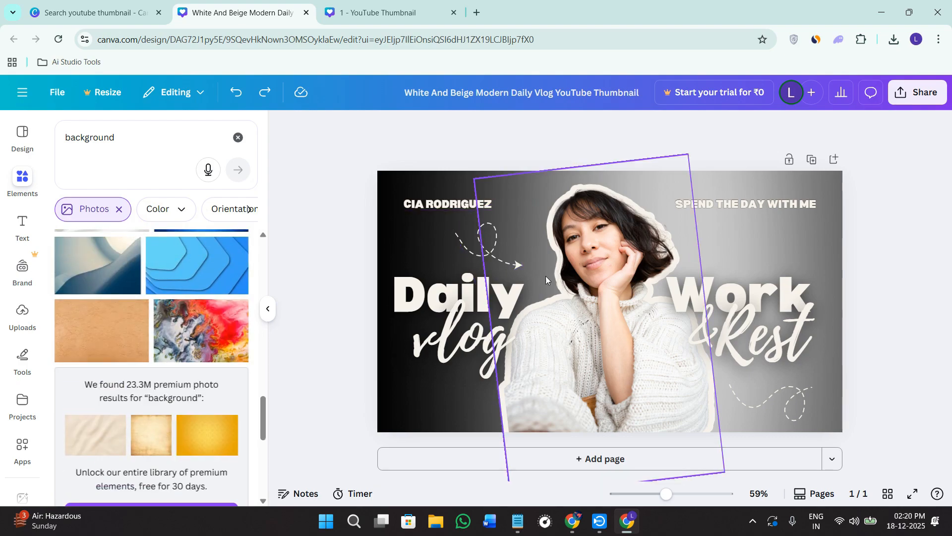
scroll(158, 359, down, 6)
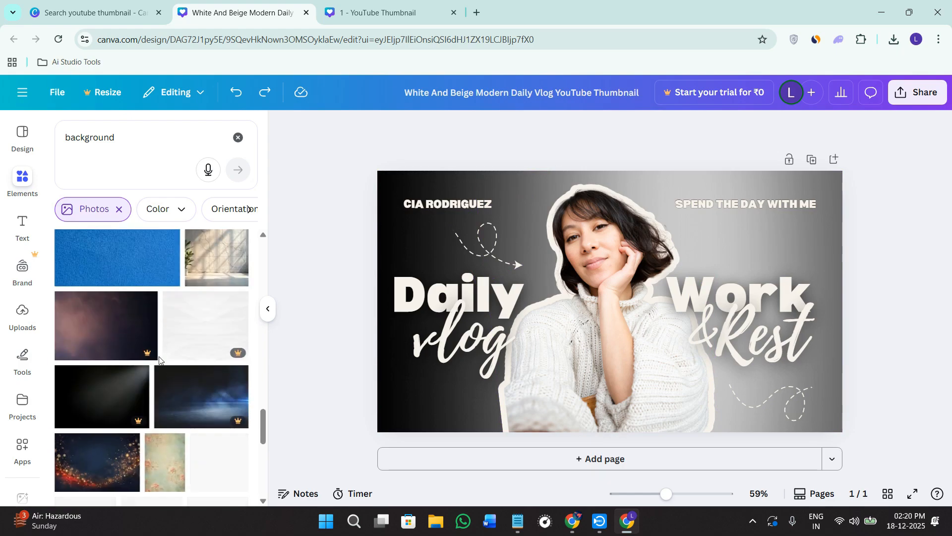
scroll(127, 460, down, 4)
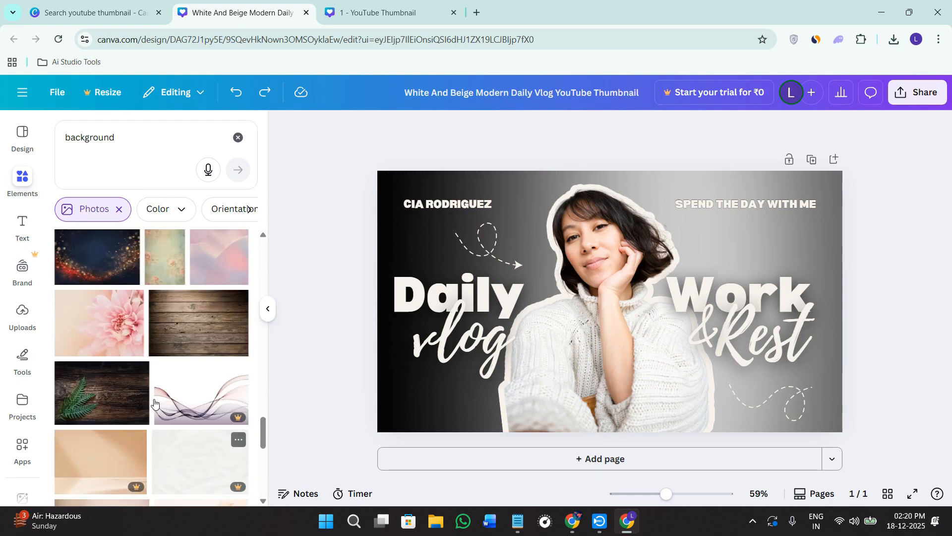
scroll(127, 460, down, 6)
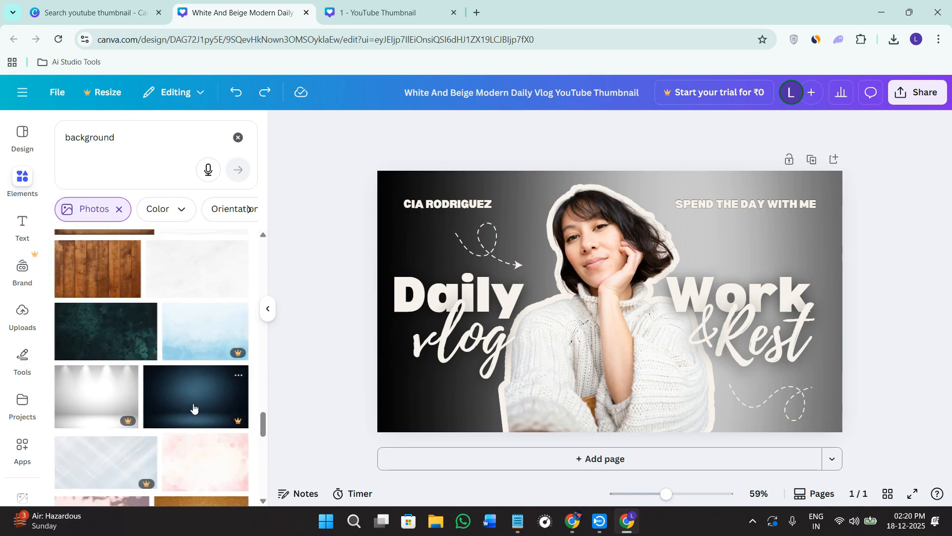
click(106, 331)
- Enlarge the green texture to cover the whole thumbnail and send it backward behind the woman and all text
drag(630, 272, 589, 251)
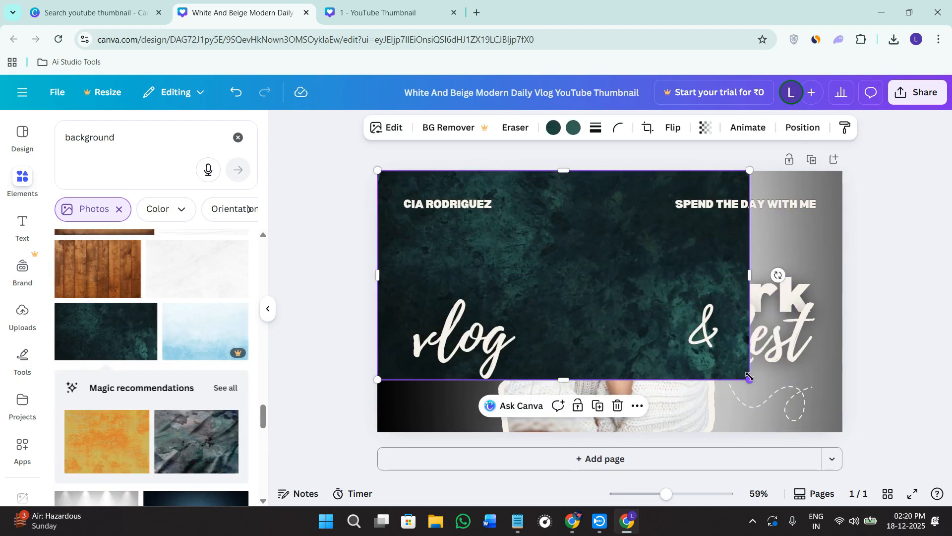
drag(750, 380, 844, 422)
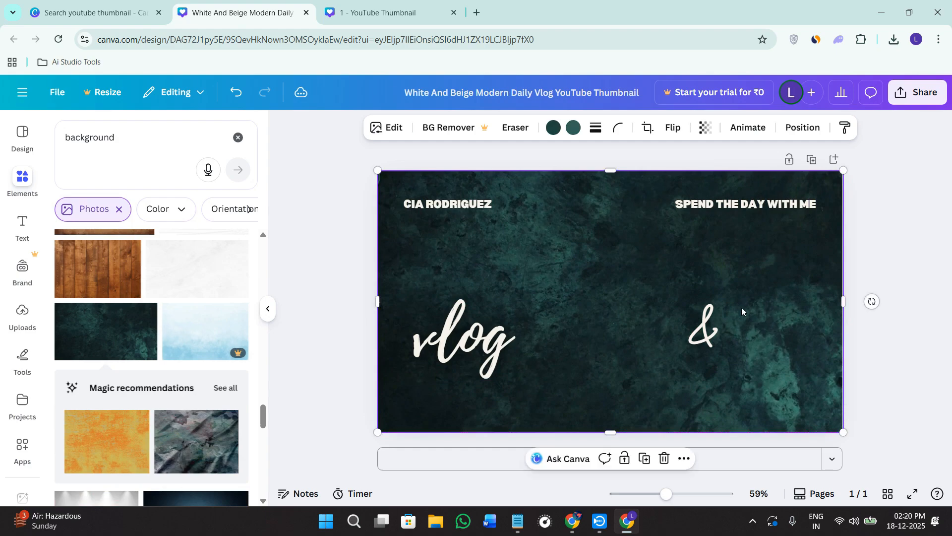
click(792, 130)
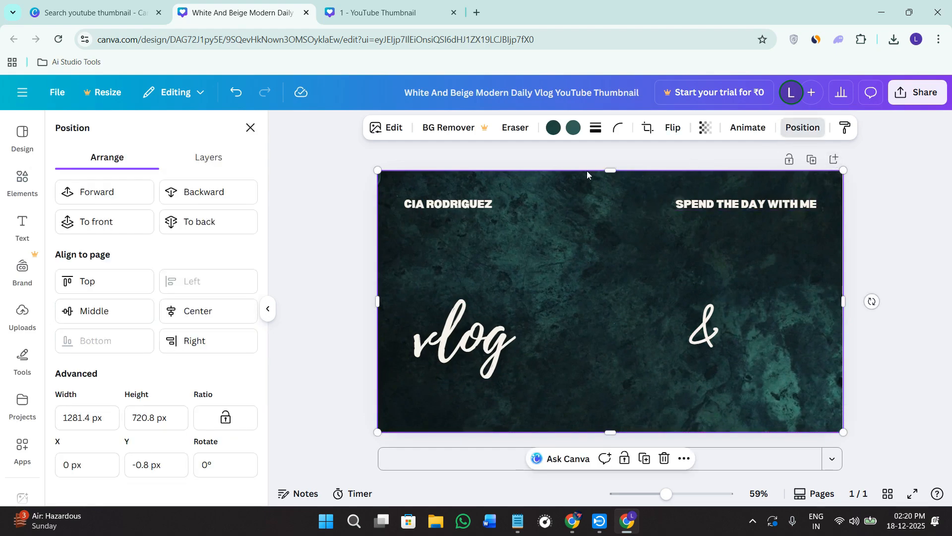
click(209, 195)
click(209, 194)
click(208, 195)
click(209, 194)
click(209, 195)
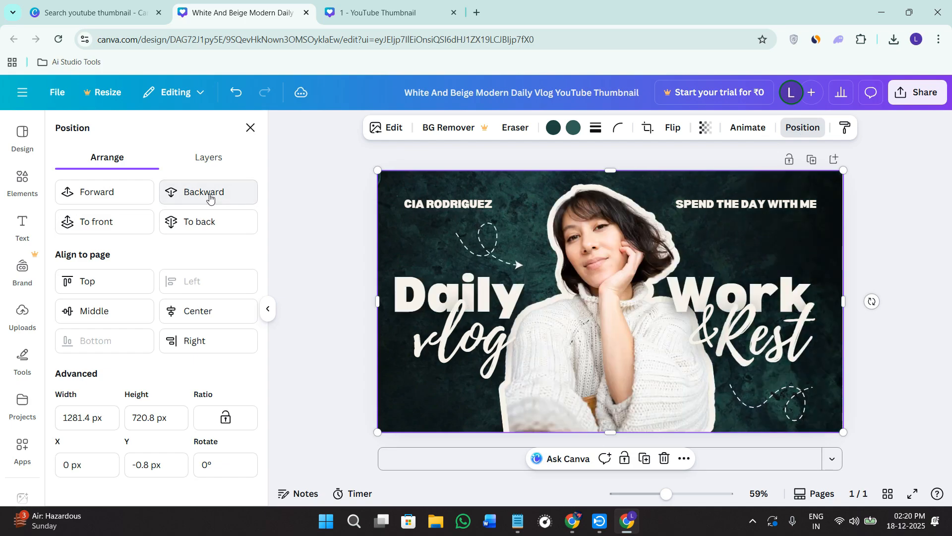
click(314, 203)
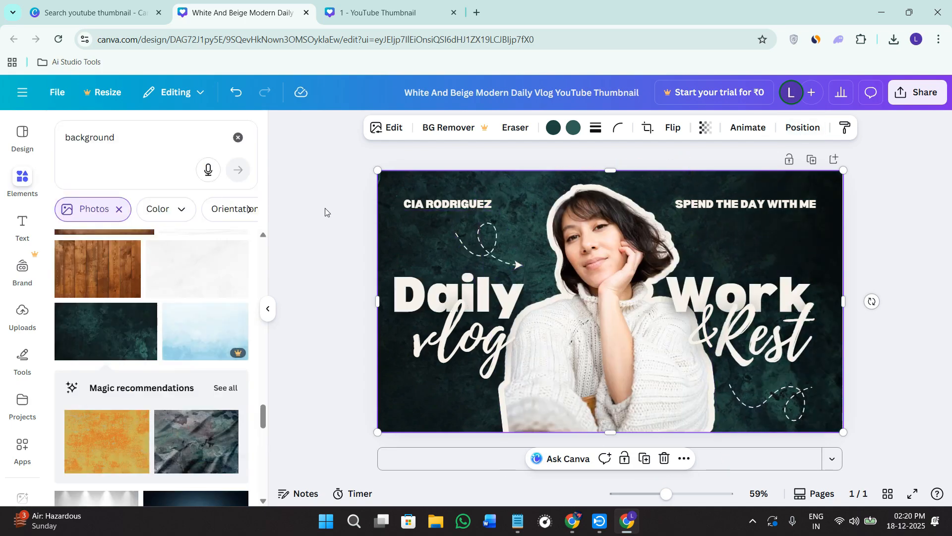
- Shift "Daily" and "vlog" slightly away from the woman and replace the full name above them with a first name
drag(429, 288, 424, 280)
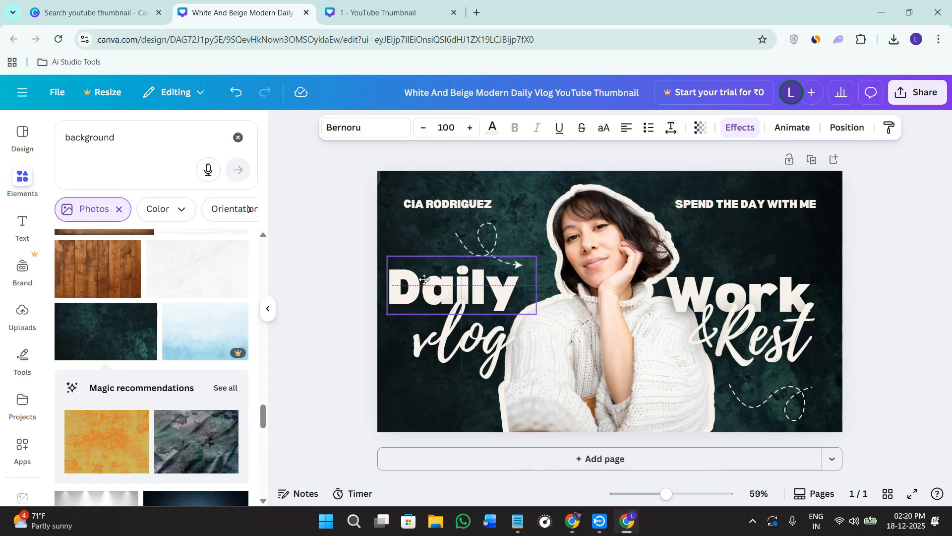
drag(436, 351, 426, 350)
click(484, 206)
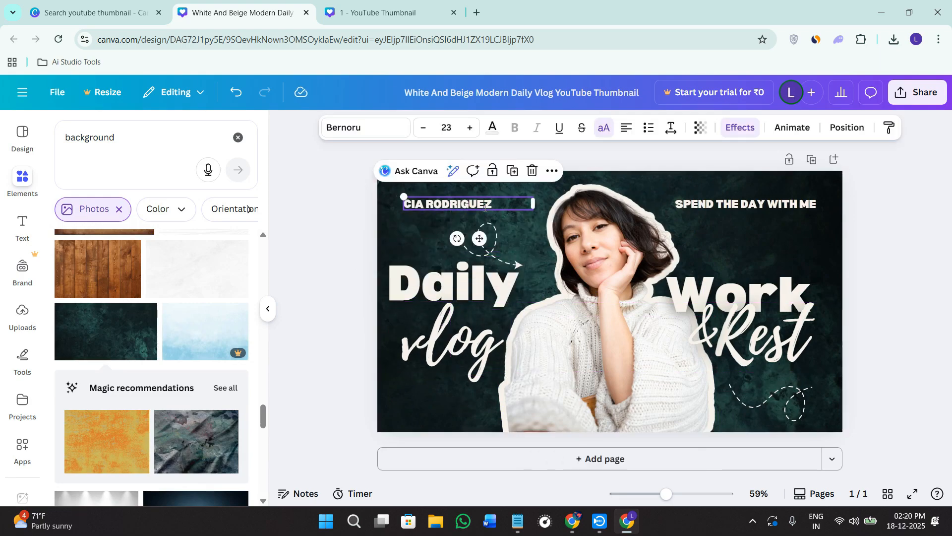
click(485, 206)
text(RIA)
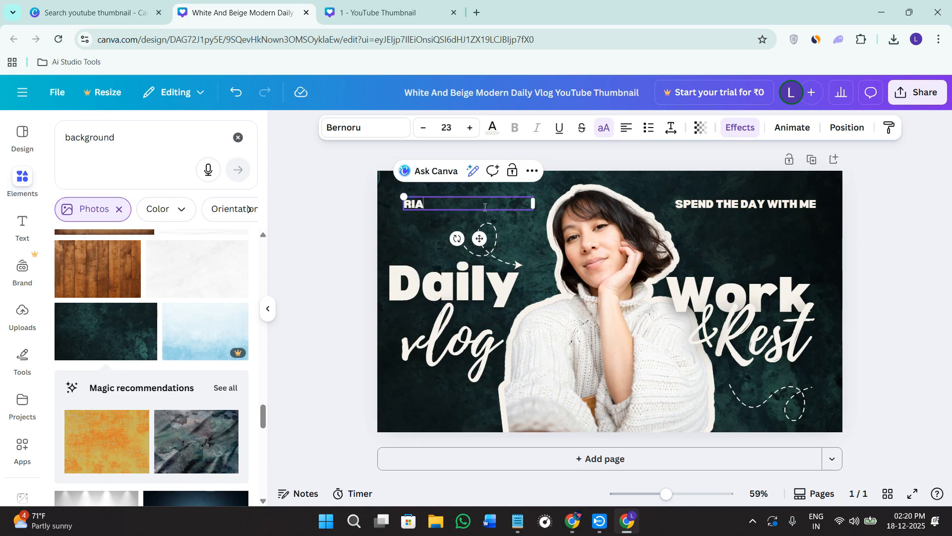
- Leave the "SPEND THE DAY WITH ME" wording as is, and nudge the "&" down and "Work" up and outward
click(776, 207)
click(776, 207)
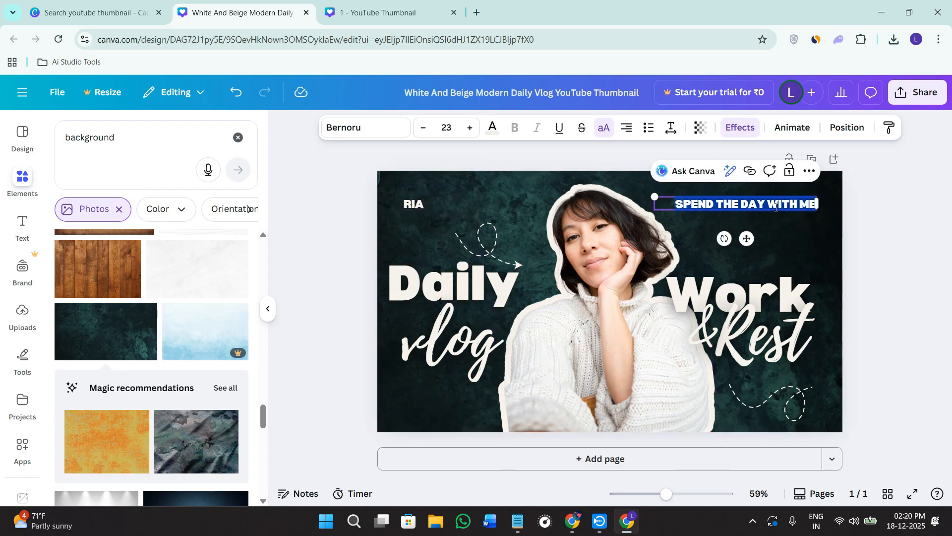
click(879, 287)
mouse_move(698, 297)
mouse_down()
mouse_move(705, 316)
mouse_move(698, 309)
mouse_up()
drag(770, 287, 780, 267)
- Delete the woman's photo and upload Gemini_Generated_Image_rsudv4rsudv4rsud.png from the Downloads folder
mouse_move(600, 284)
mouse_down()
mouse_move(604, 292)
mouse_move(603, 275)
mouse_up()
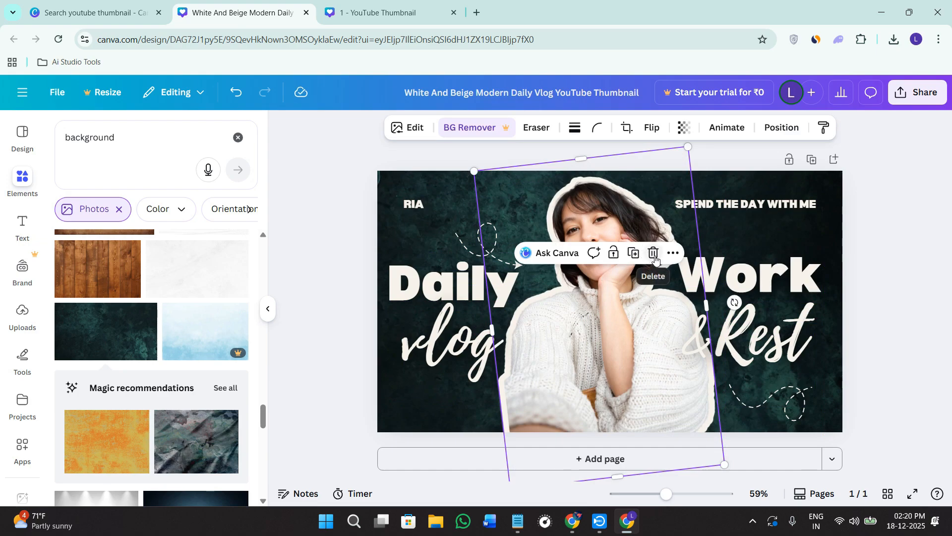
click(653, 254)
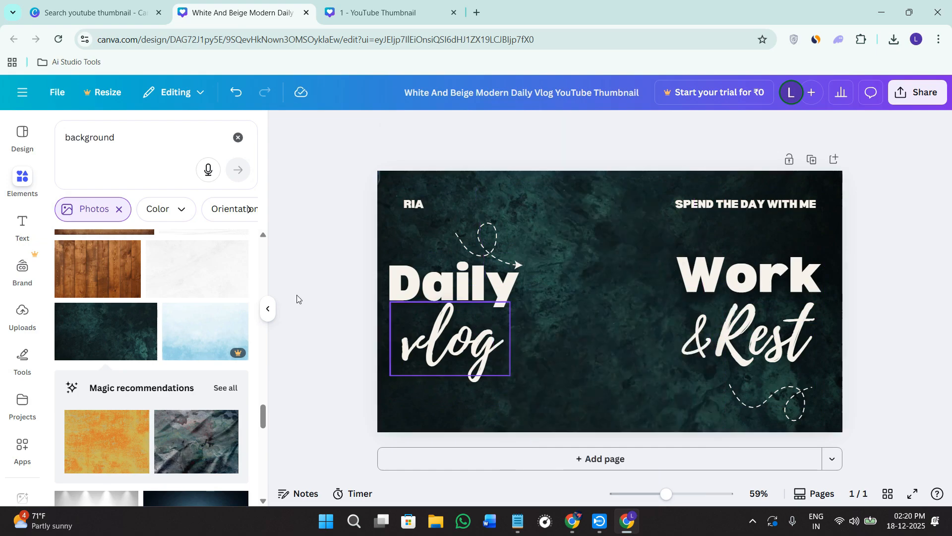
click(16, 317)
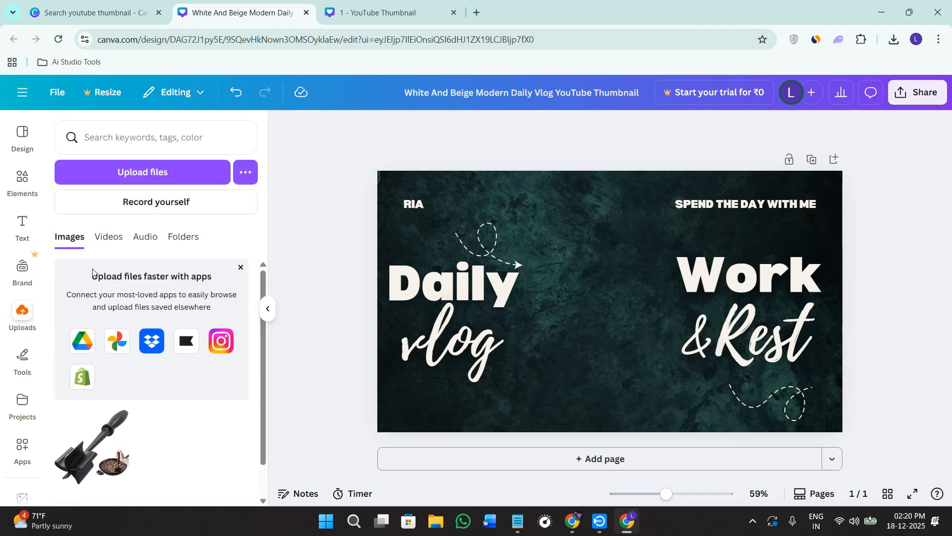
click(132, 169)
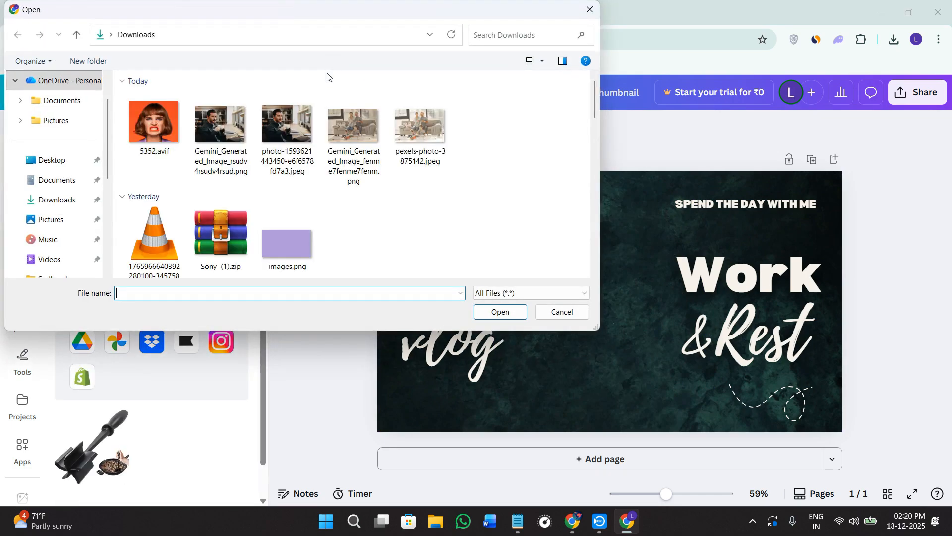
click(213, 130)
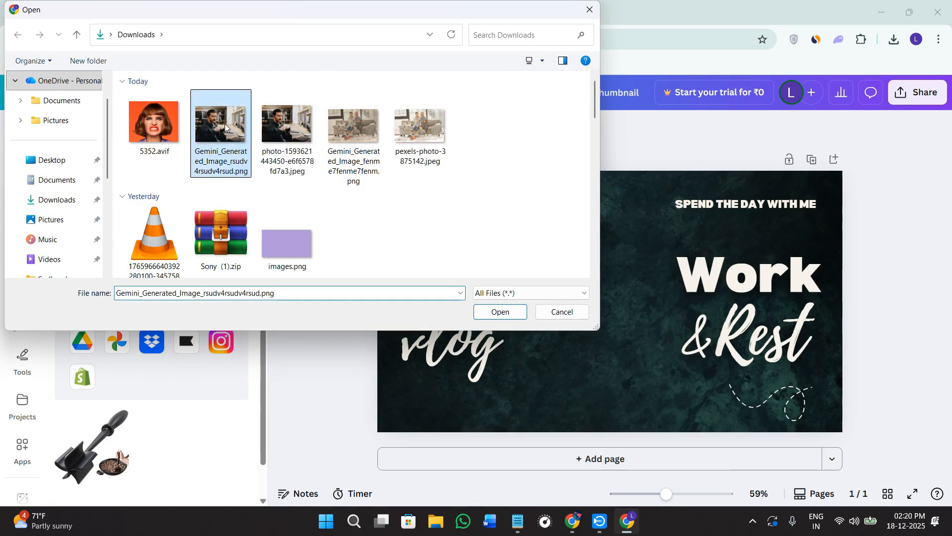
click(495, 314)
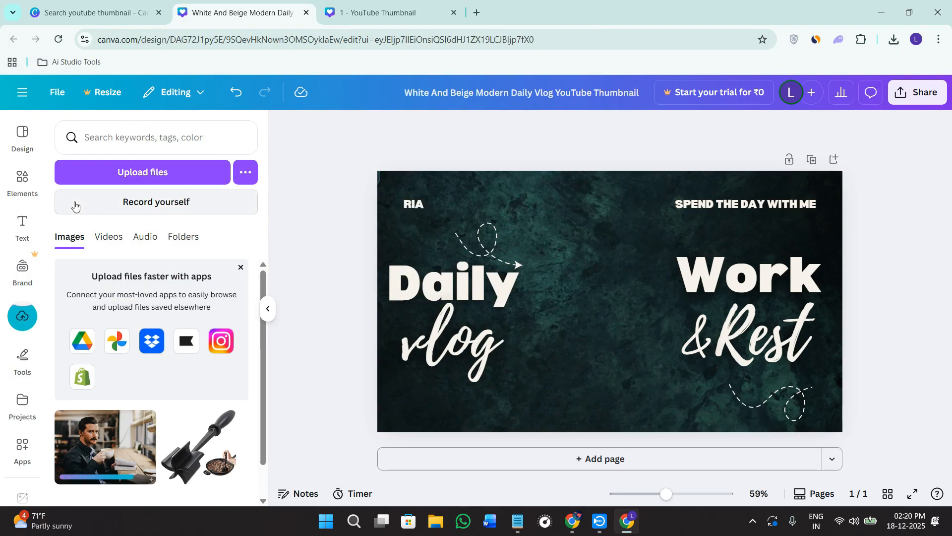
- Search the elements library for "a woman" and look through the photo results for a possible subject
click(24, 194)
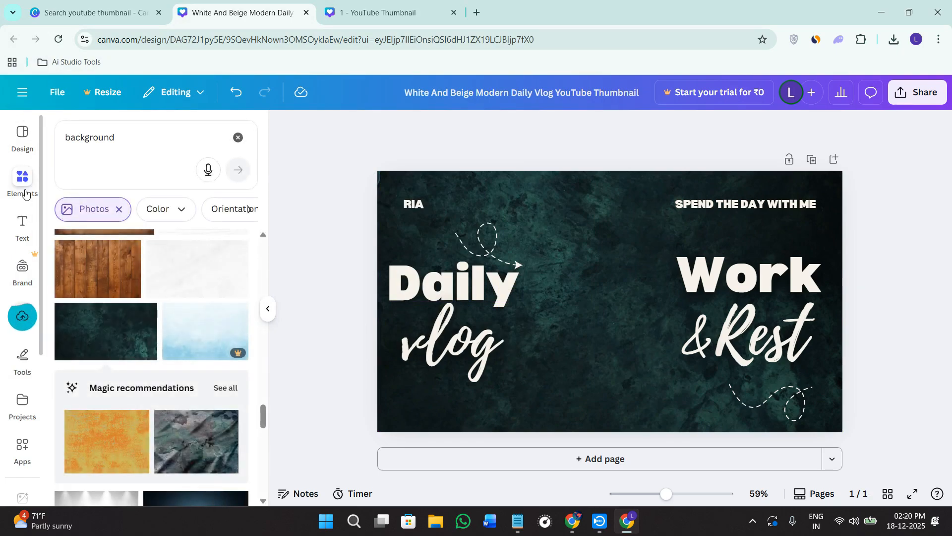
click(238, 138)
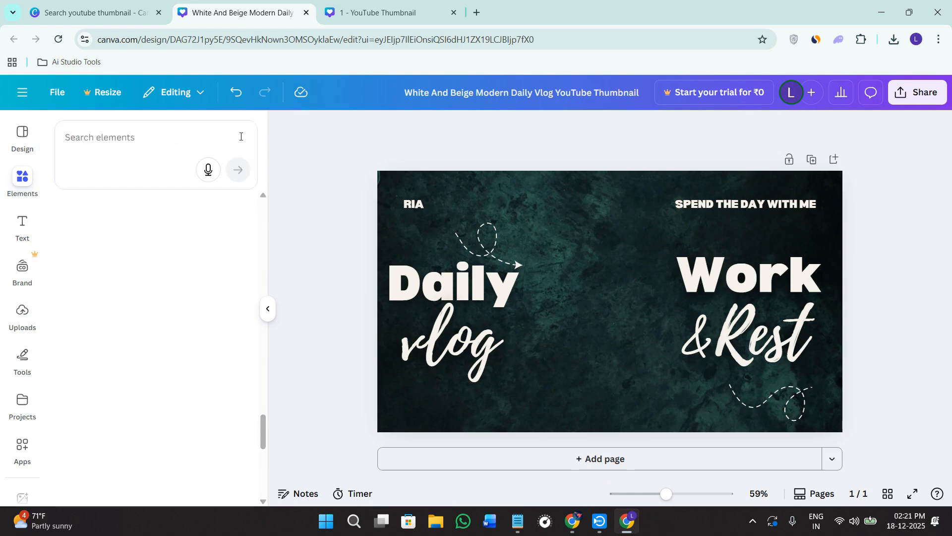
click(119, 143)
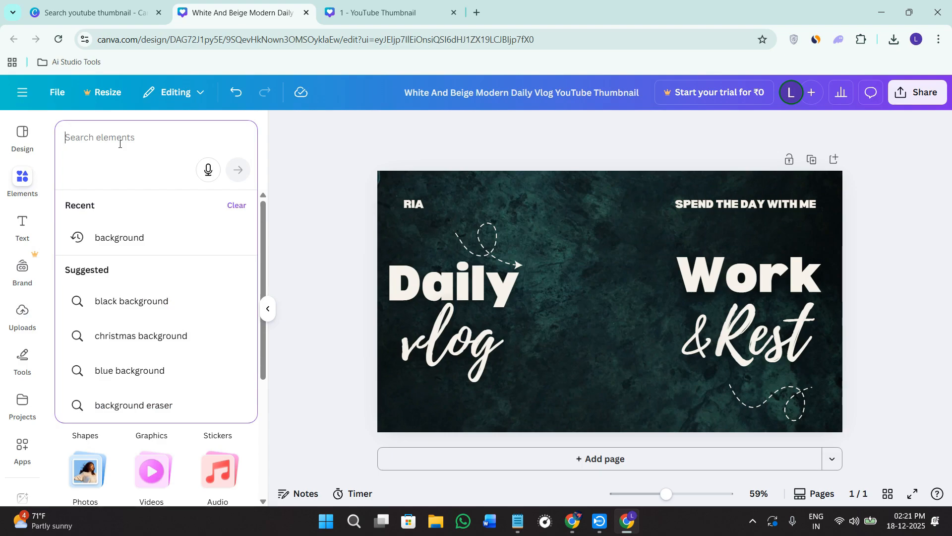
text(a oma)
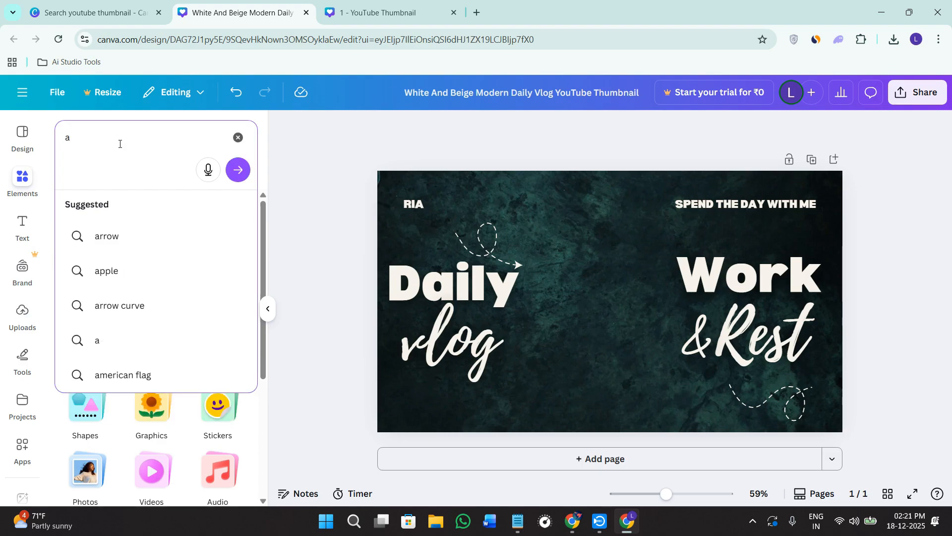
key(BackSpace)
key(BackSpace)
text(an)
key(Return)
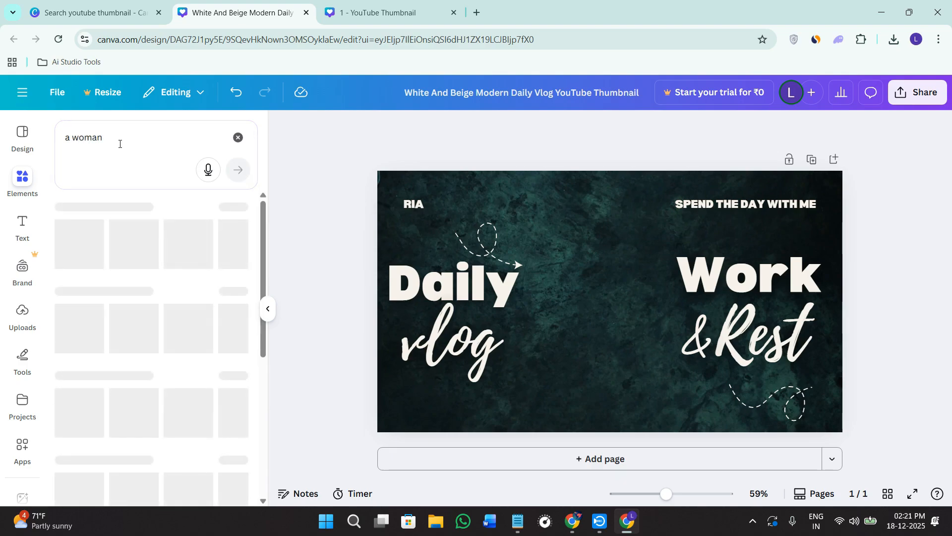
click(225, 367)
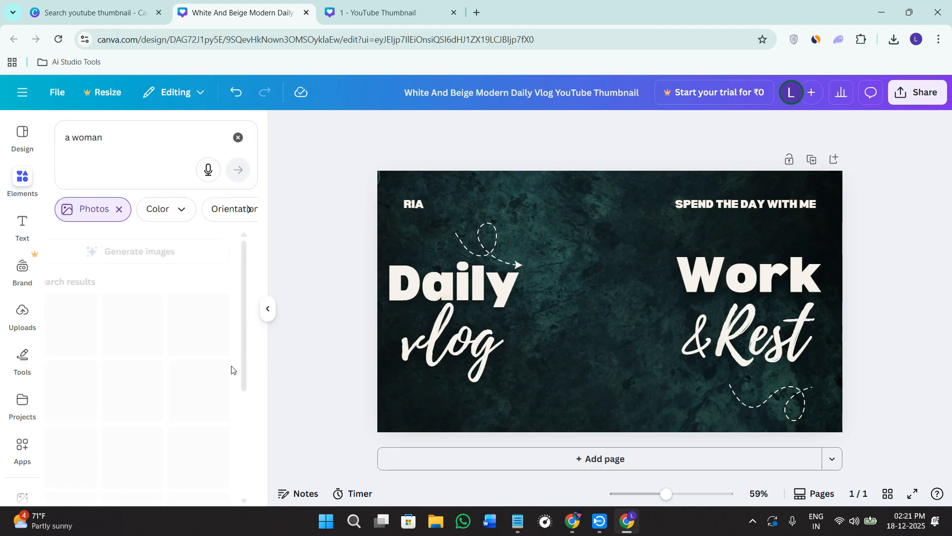
scroll(208, 423, down, 5)
scroll(208, 423, down, 4)
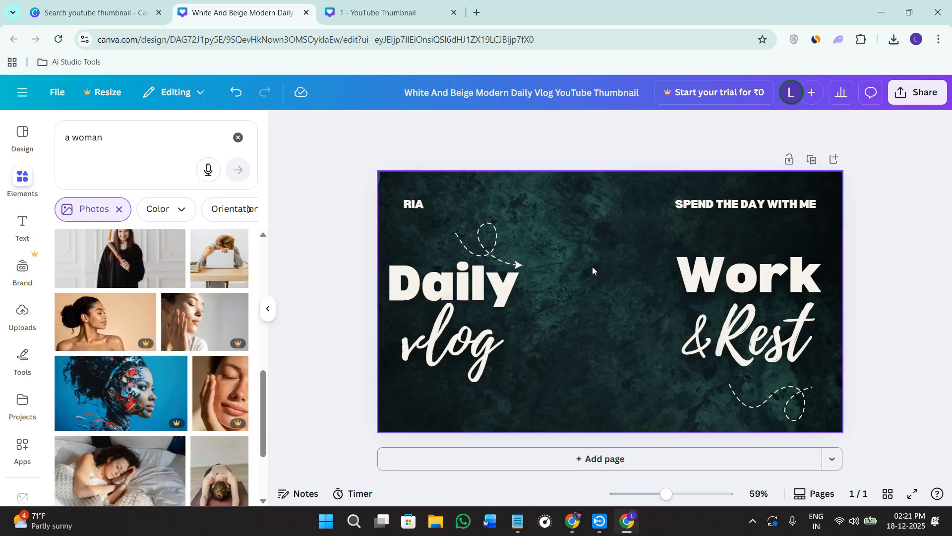
- Place the uploaded photo of the man holding a coffee cup on the thumbnail
click(22, 315)
scroll(129, 413, down, 1)
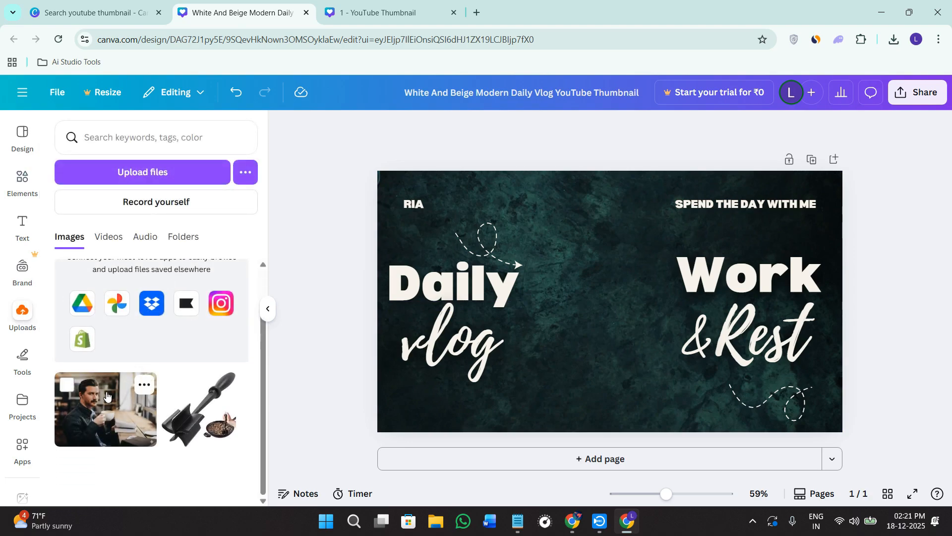
click(130, 413)
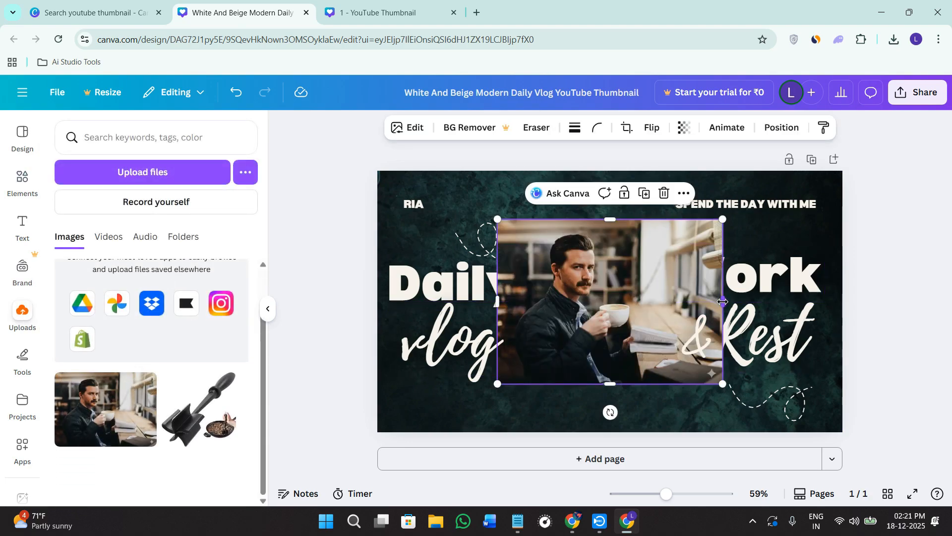
- Crop the man's photo on both sides and move it up to the thumbnail's upper edge between the texts
drag(723, 301, 654, 301)
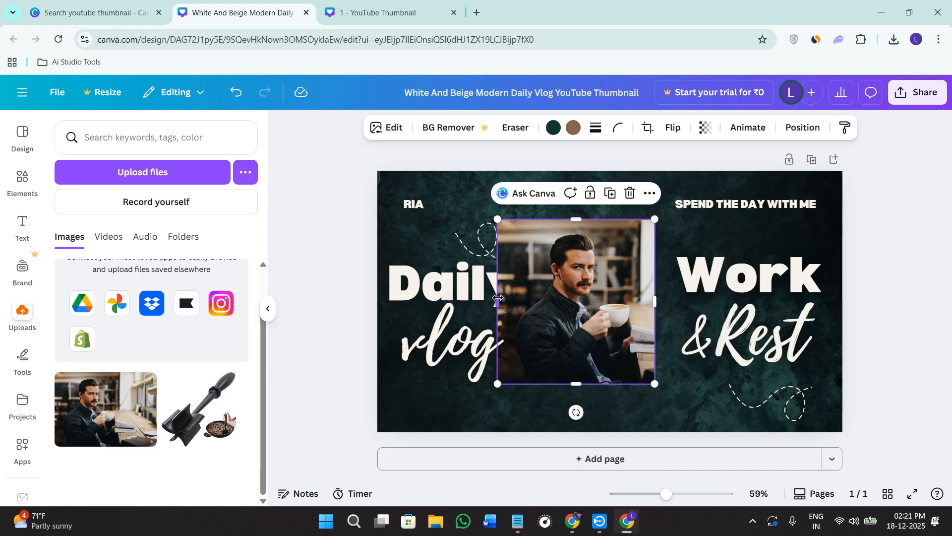
drag(497, 301, 510, 301)
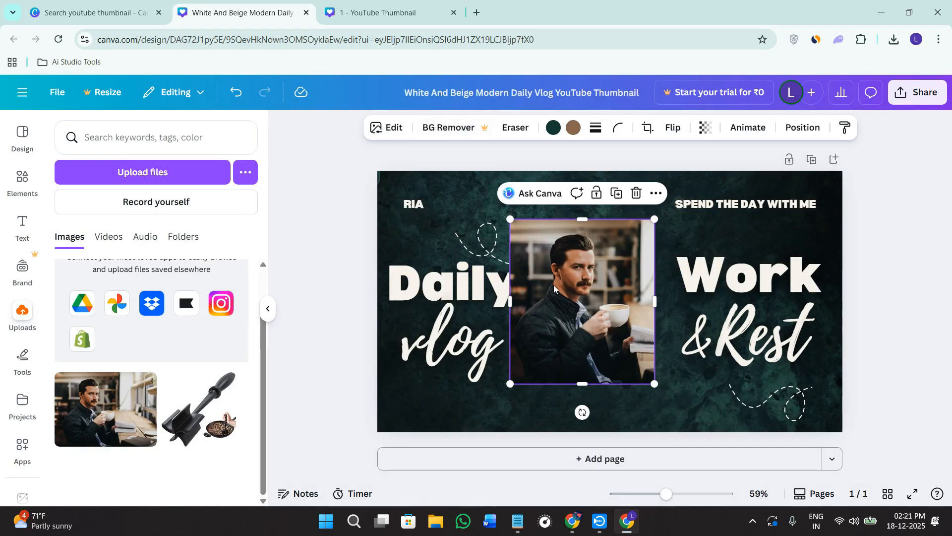
drag(553, 285, 559, 237)
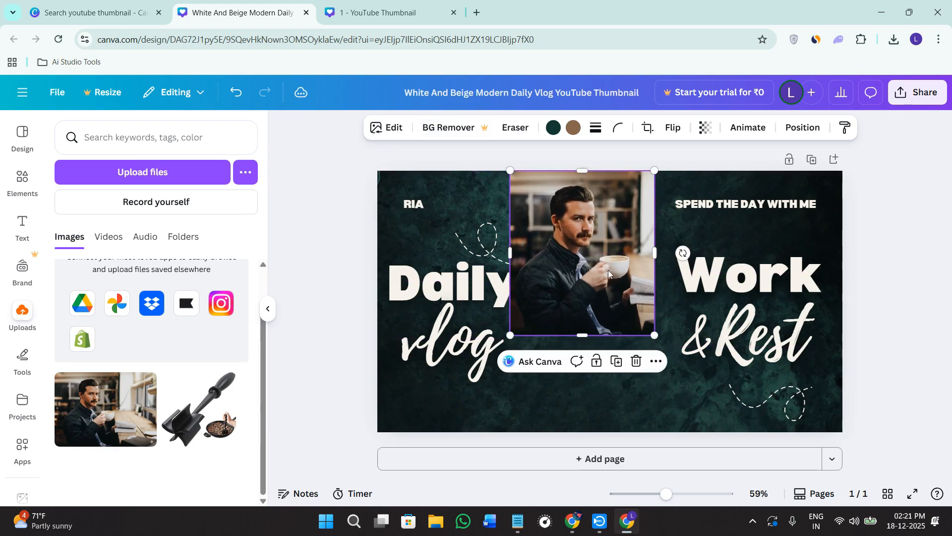
- Try enlarging the man's photo to the thumbnail's full height and centering it, and undo both changes
drag(655, 333, 763, 425)
drag(653, 370, 636, 372)
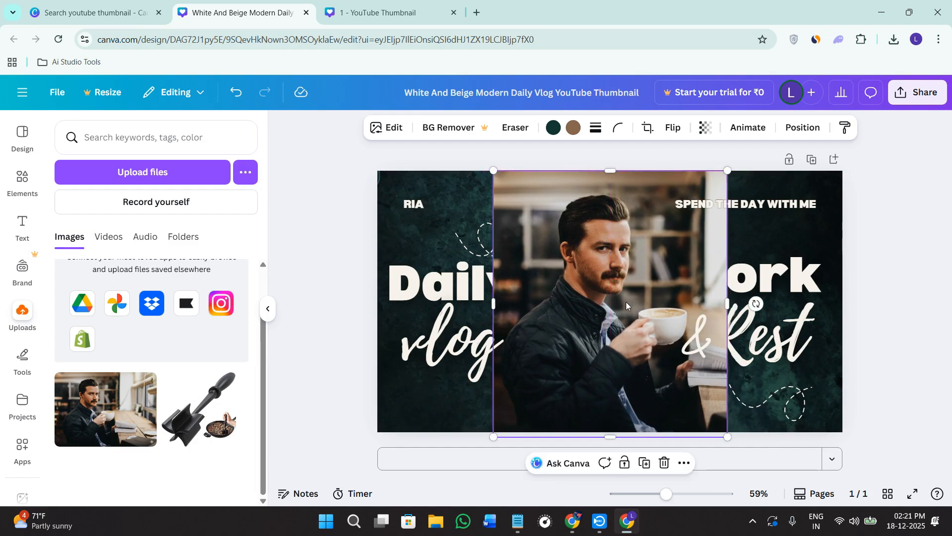
key(ctrl+z)
key(ctrl+z)
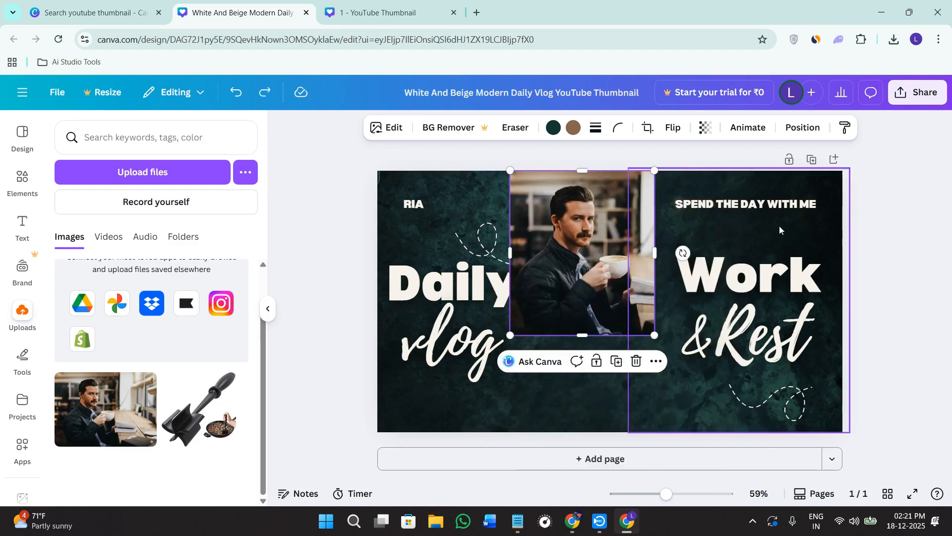
- Undo the crop and placement of the man's photo to restore the cutout of the woman in the white sweater
key(ctrl+z)
key(ctrl+z)
key(ctrl+z)
key(ctrl+z)
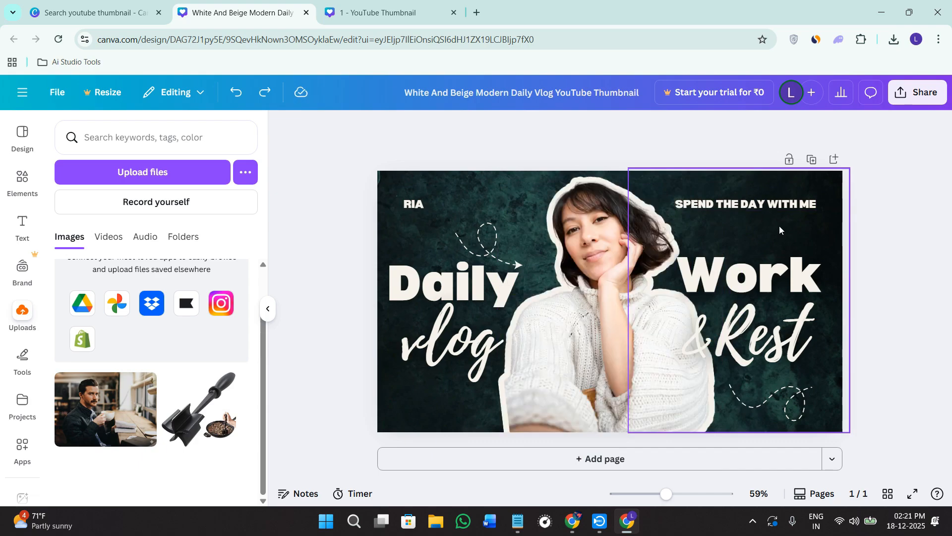
- Examine the thumbnail's download options for file type and size, close them and view the full design without the side panel
click(915, 93)
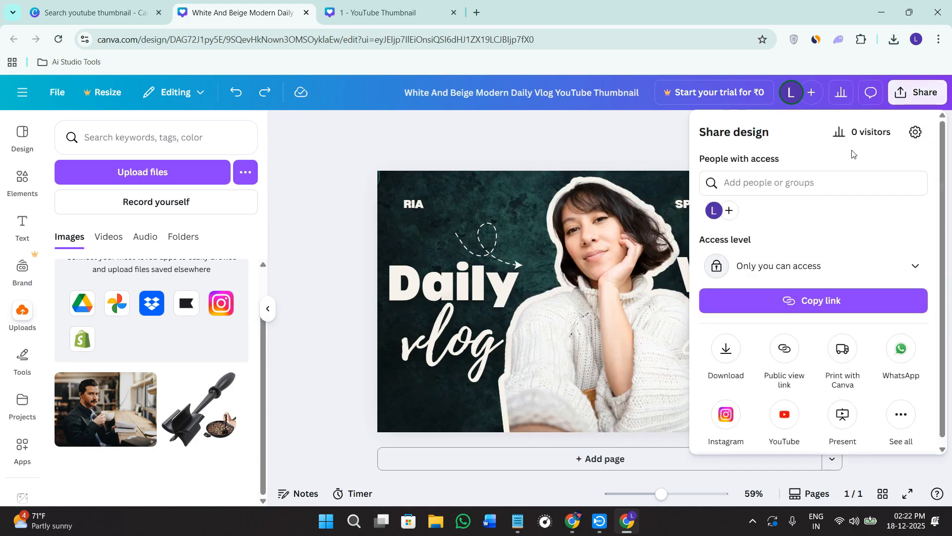
click(727, 352)
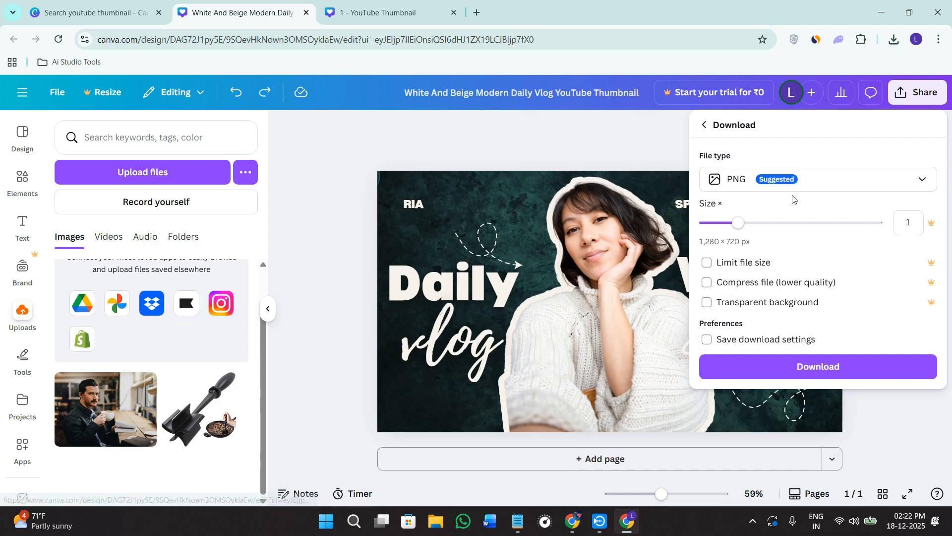
click(884, 410)
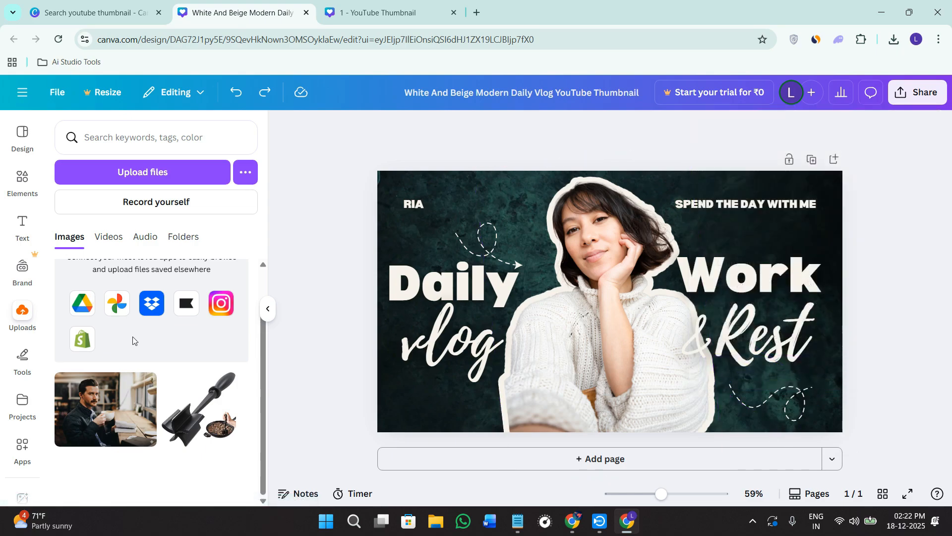
click(268, 308)
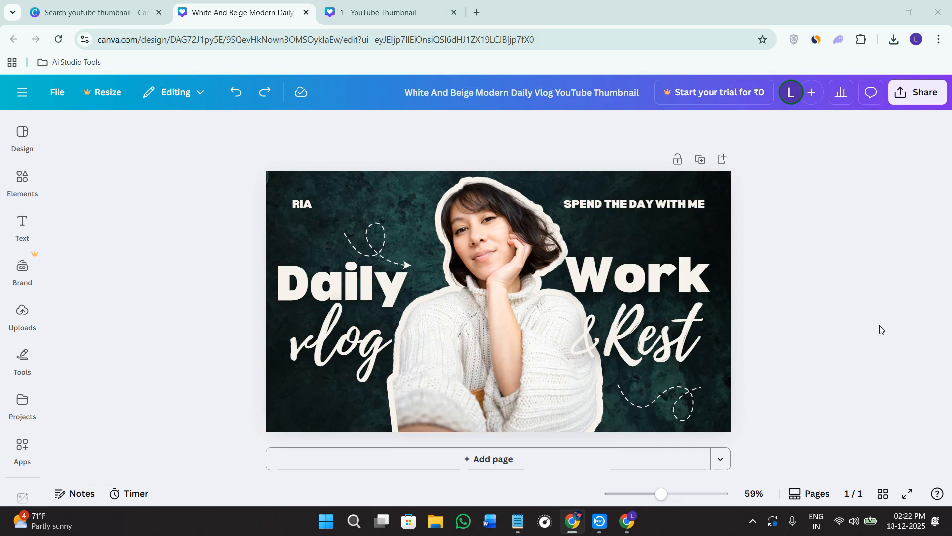
- Switch to the blank YouTube thumbnail design and search its elements for "backgrounds", showing only photos
click(381, 12)
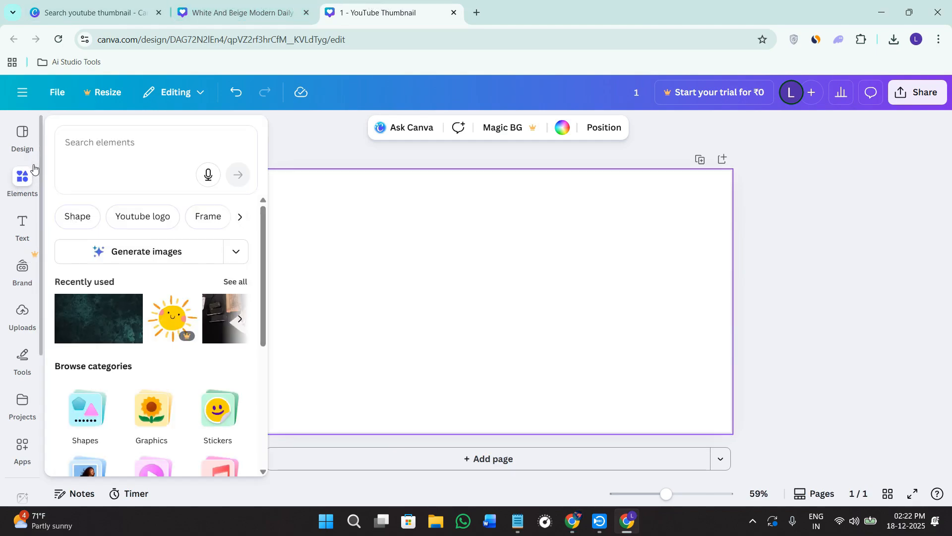
click(29, 184)
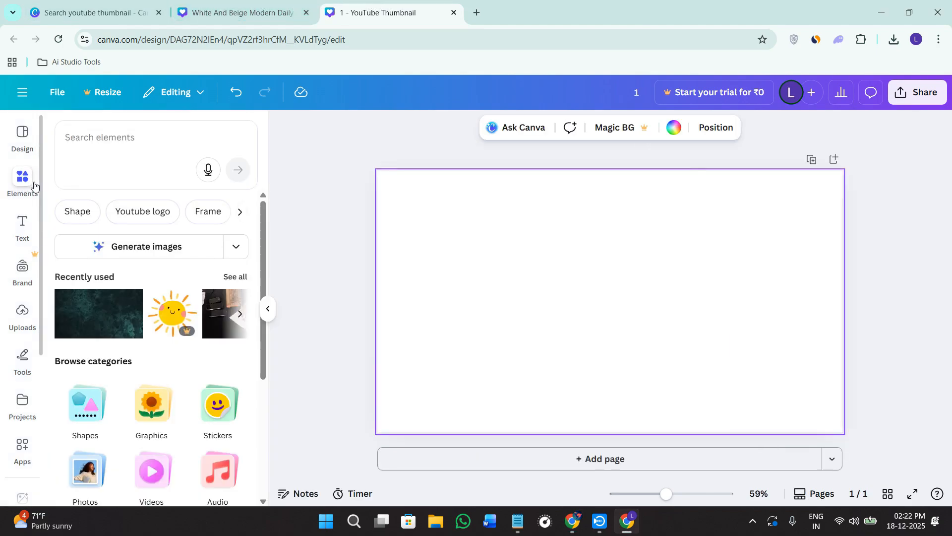
click(102, 131)
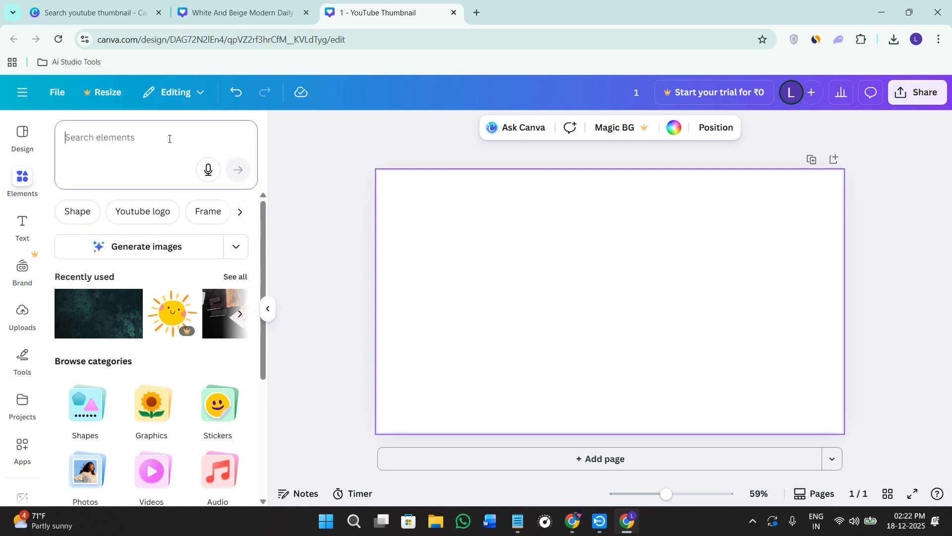
text(backgrounds)
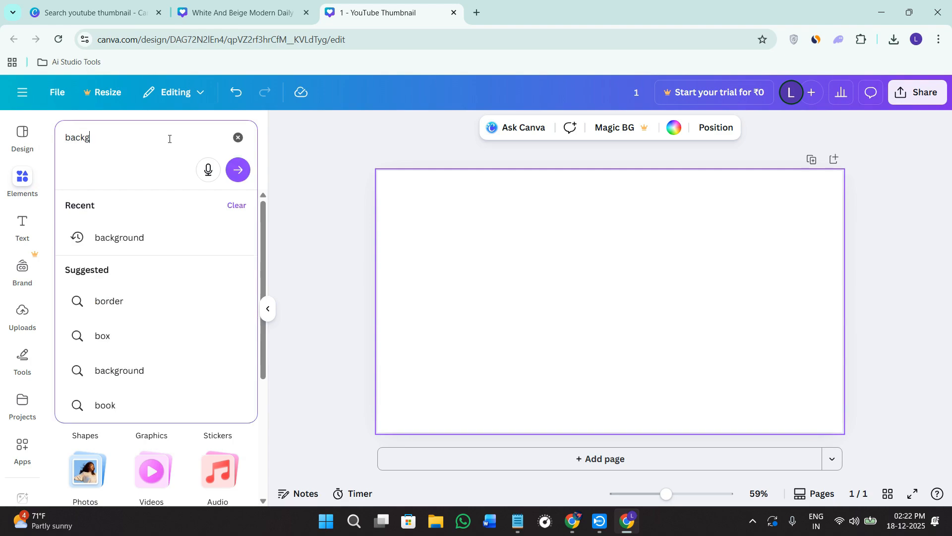
key(Return)
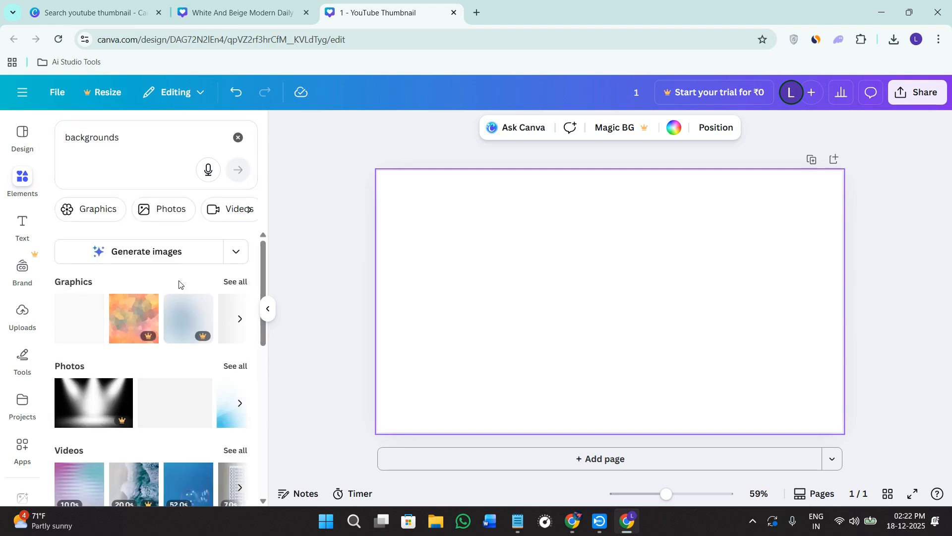
click(233, 367)
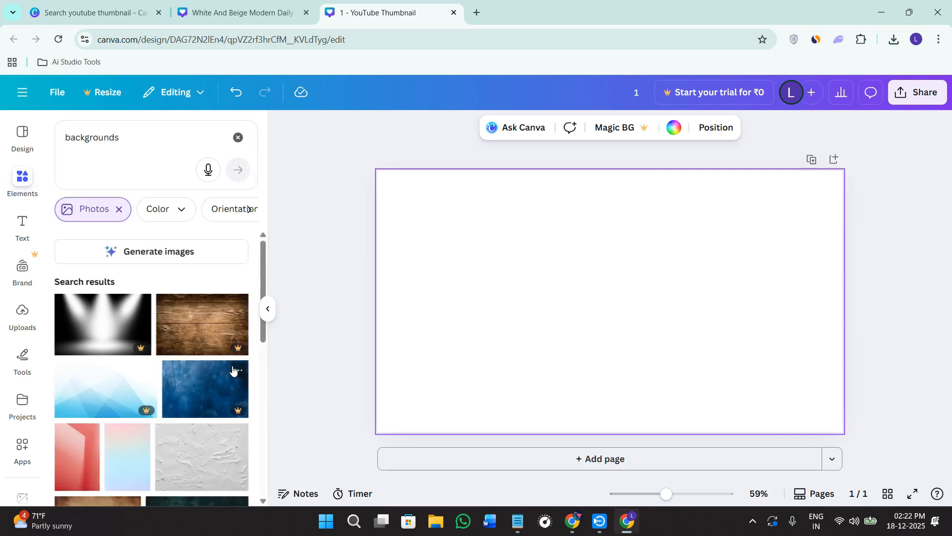
- Add the dark black wall photo from the results and enlarge it to cover the whole page
scroll(217, 399, down, 5)
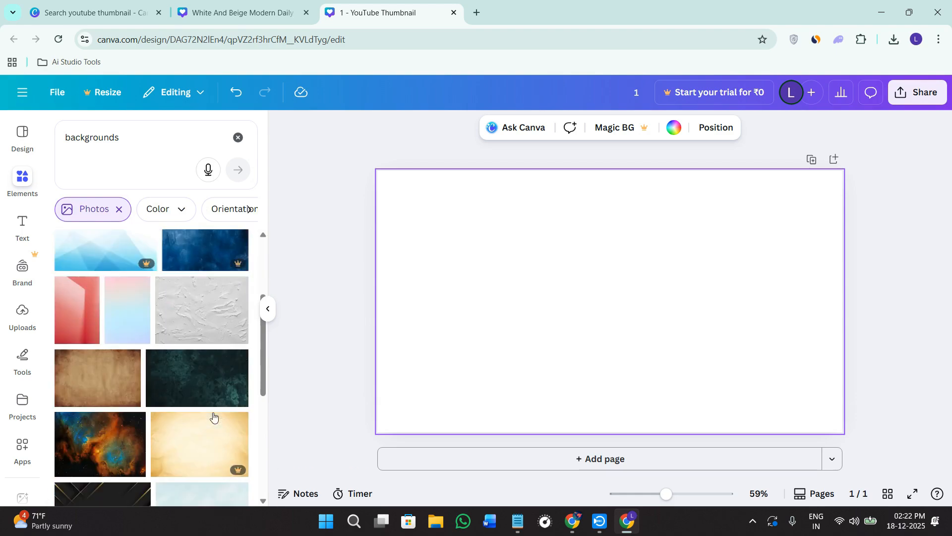
scroll(218, 408, down, 10)
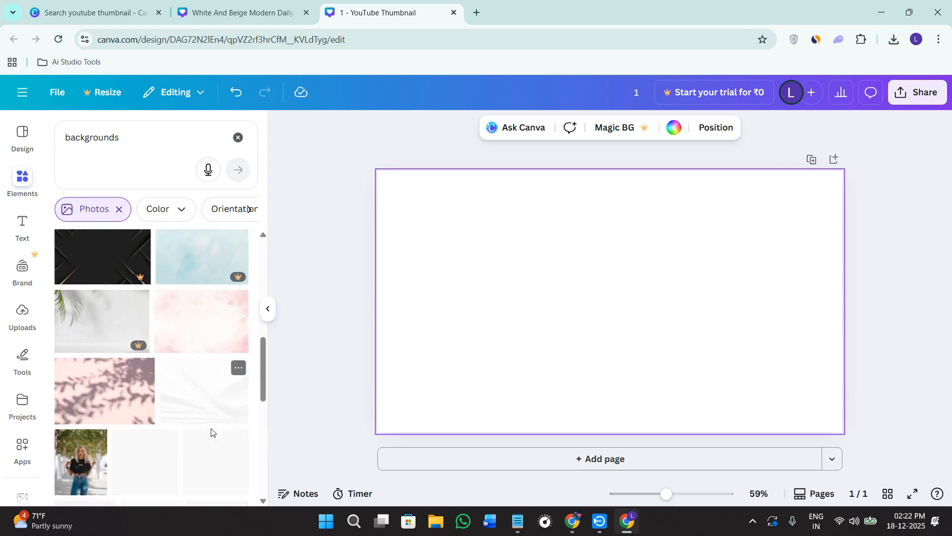
scroll(185, 380, down, 8)
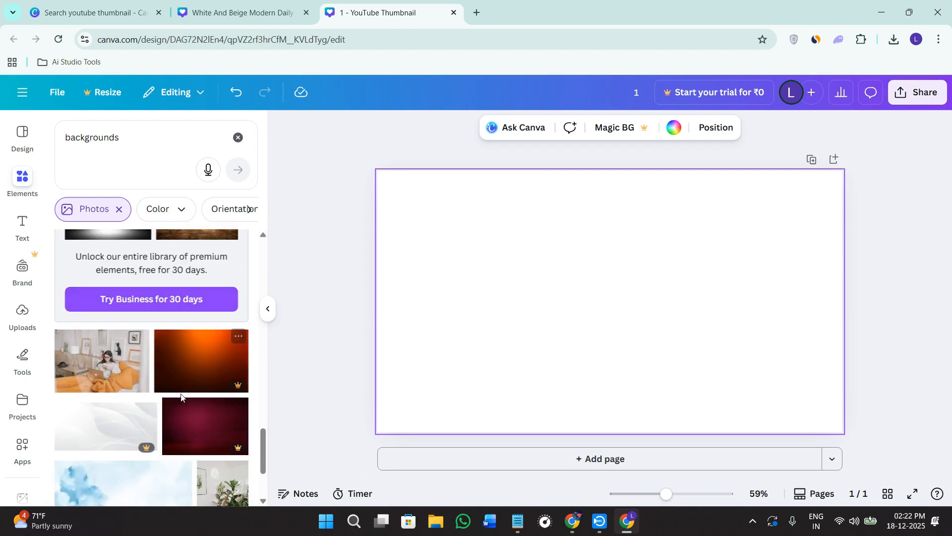
scroll(191, 439, down, 8)
scroll(172, 406, down, 4)
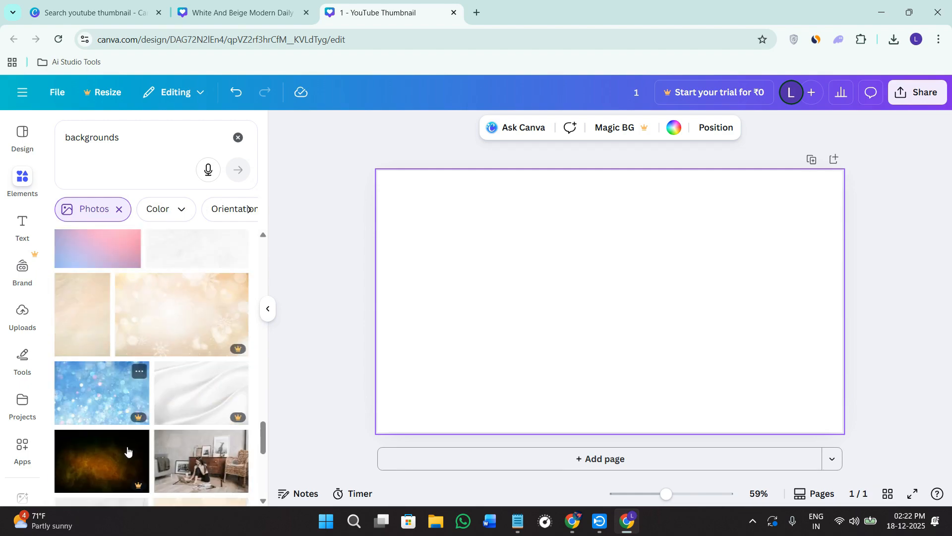
click(179, 450)
drag(601, 246, 595, 230)
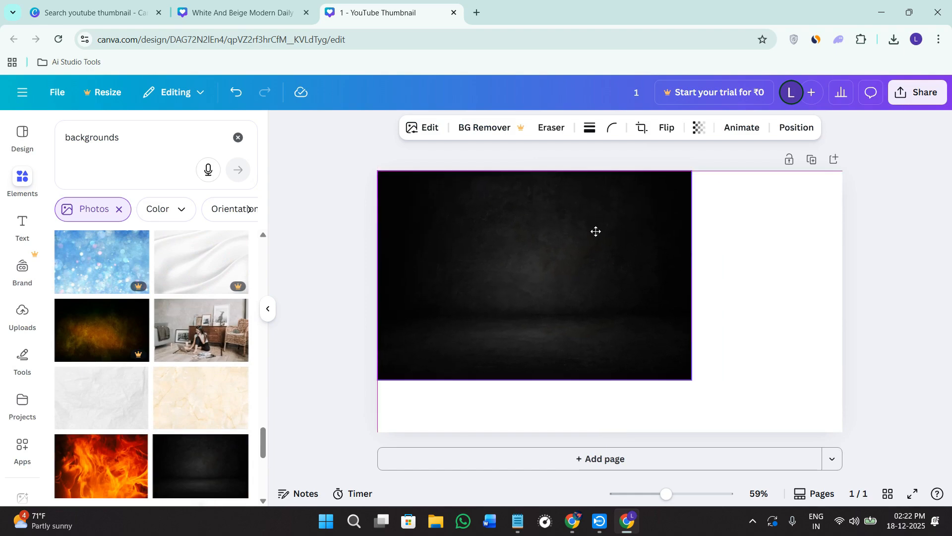
drag(690, 378, 892, 461)
drag(627, 338, 621, 304)
click(338, 290)
click(575, 286)
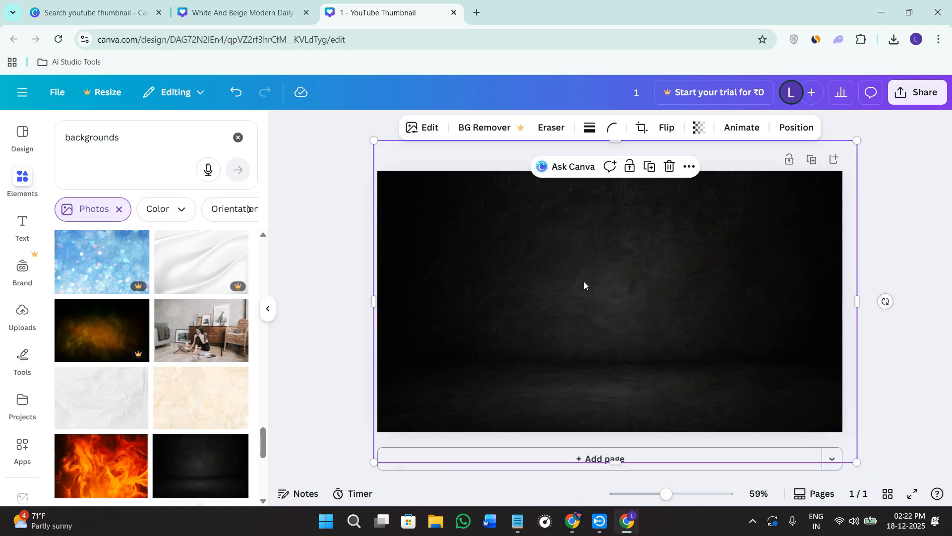
- Move the dark photo down to expose the page and try several solid page background colors, ending with orange
drag(606, 243, 630, 385)
click(468, 194)
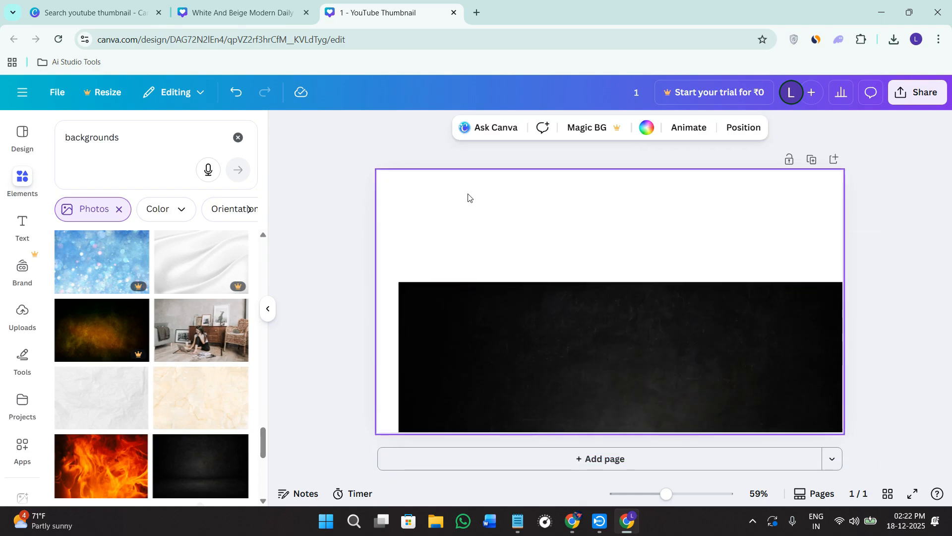
click(653, 138)
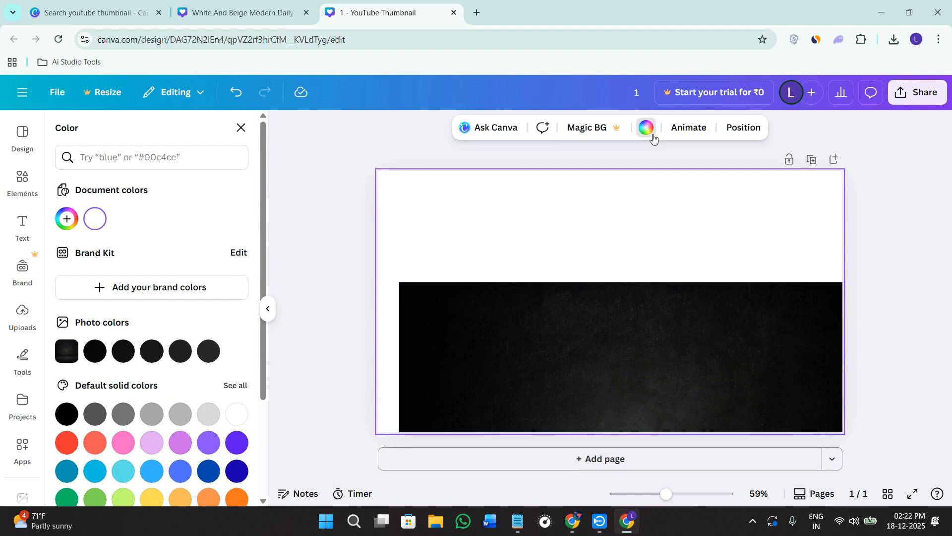
scroll(108, 371, down, 3)
click(72, 305)
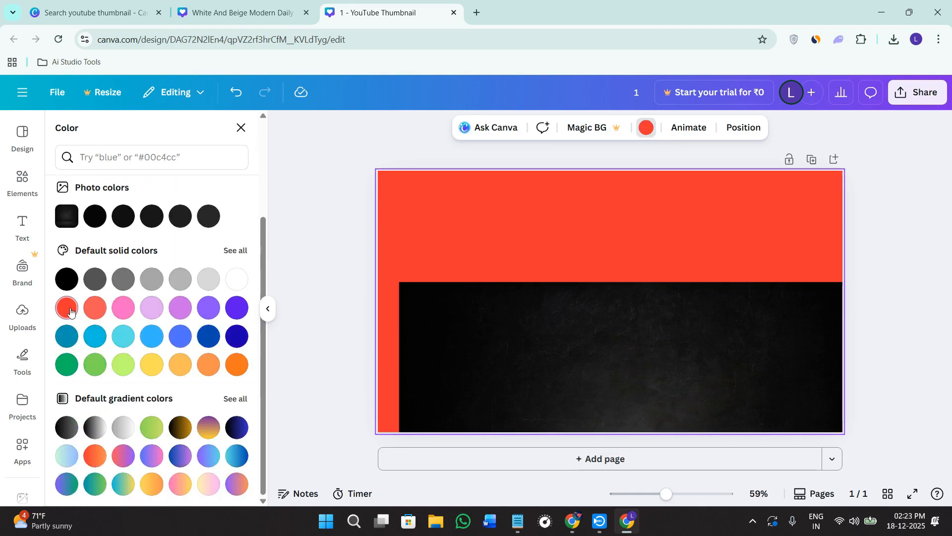
click(94, 307)
click(95, 364)
click(123, 335)
click(152, 364)
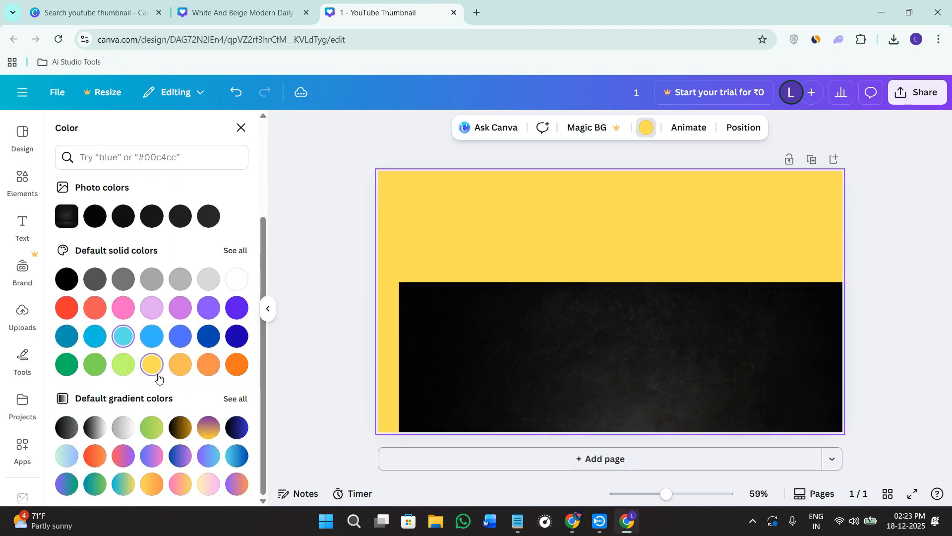
click(180, 336)
click(180, 364)
click(180, 308)
click(218, 316)
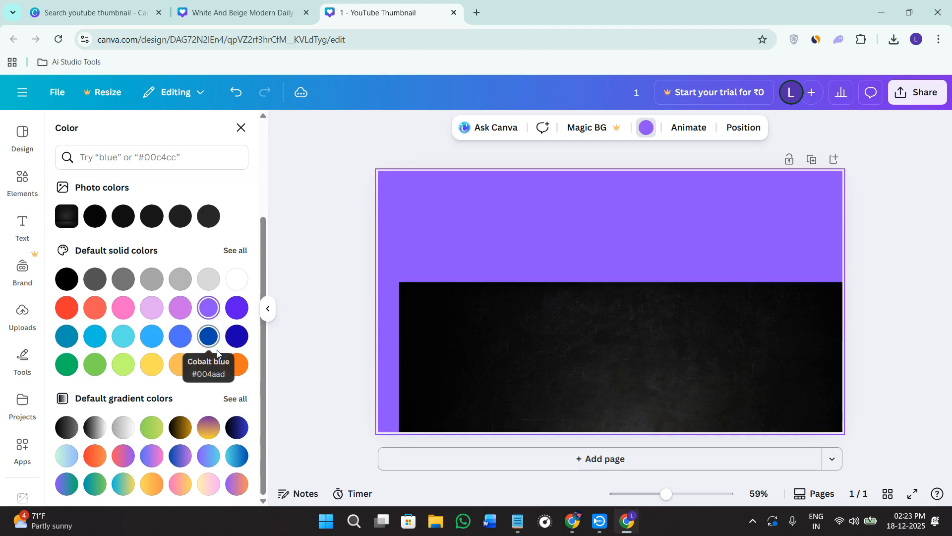
click(208, 364)
click(237, 364)
- Replace the dark photo with the living-room photo of a woman with a laptop, sized to cover the whole page
drag(494, 369, 465, 247)
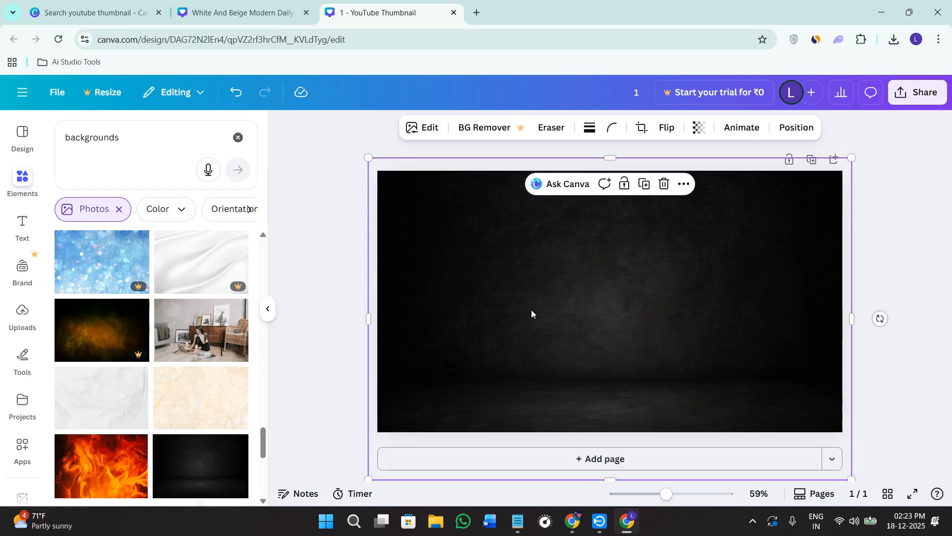
drag(531, 310, 529, 306)
drag(201, 330, 461, 289)
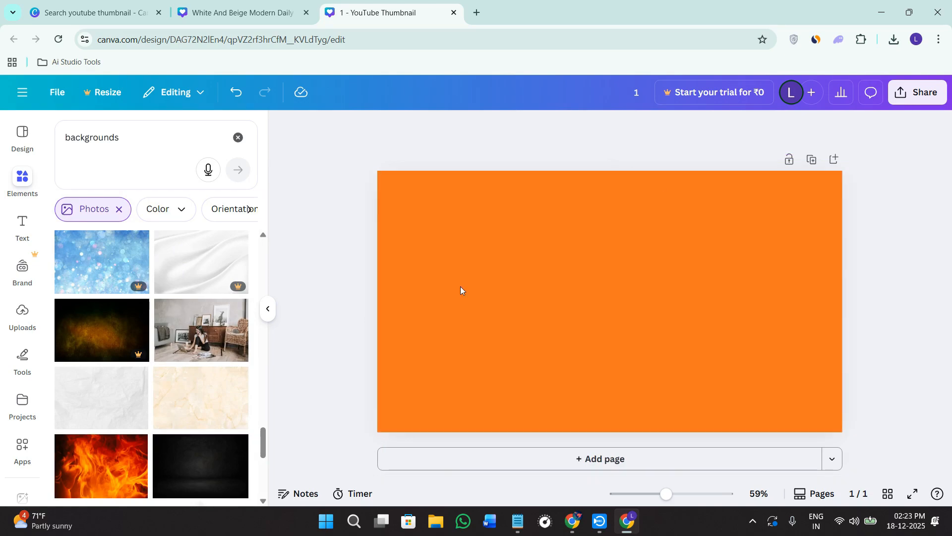
mouse_move(607, 303)
mouse_down()
mouse_move(608, 293)
mouse_move(607, 308)
mouse_up()
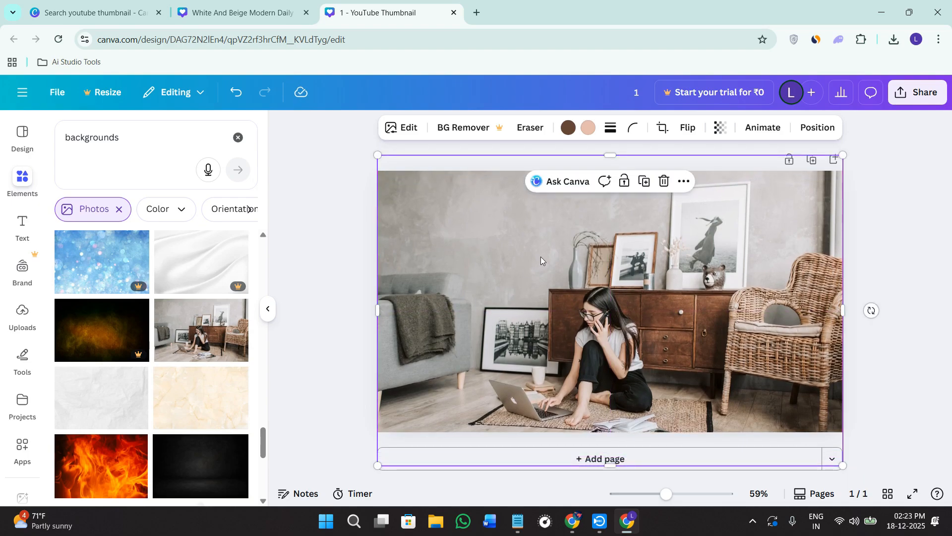
click(314, 224)
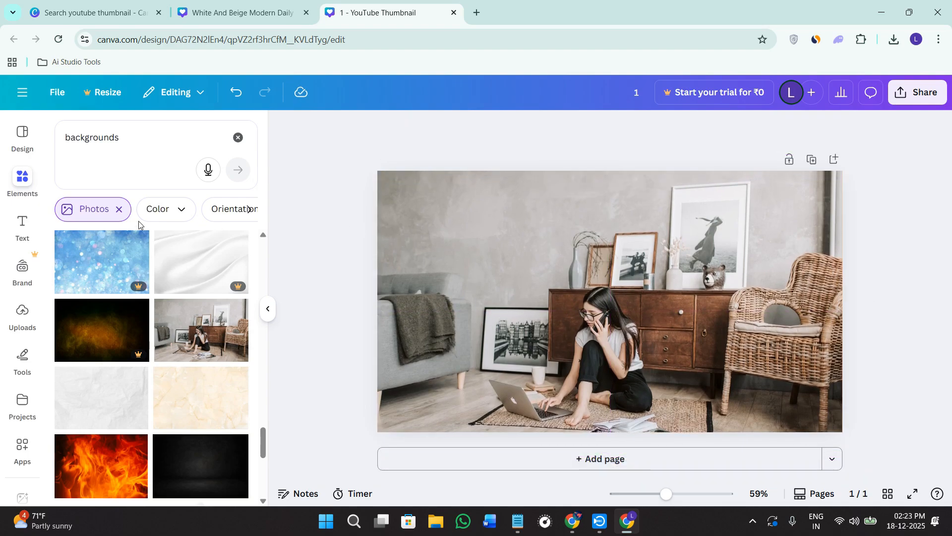
- Add a square from the basic shapes and stretch it over the entire page
click(238, 137)
click(92, 384)
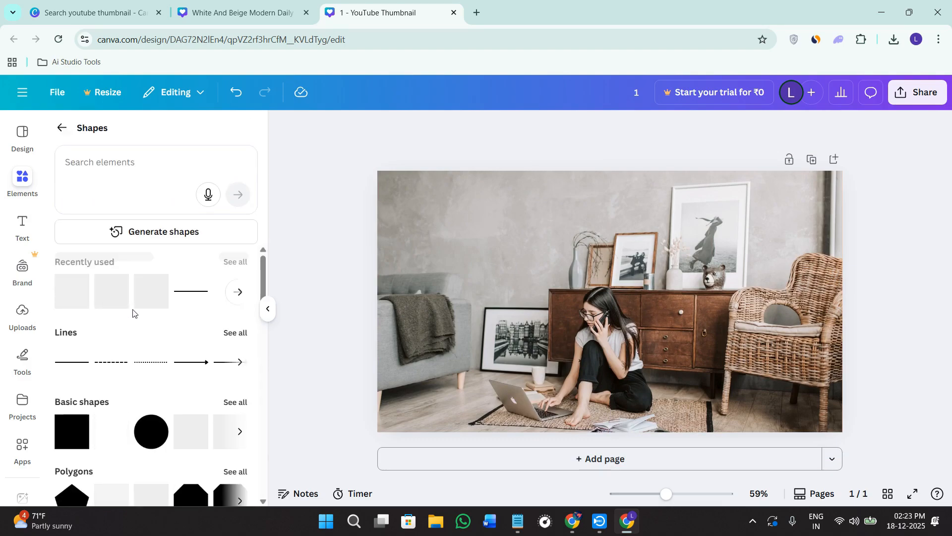
scroll(97, 365, down, 3)
drag(68, 327, 417, 206)
drag(417, 260, 412, 432)
drag(458, 299, 843, 300)
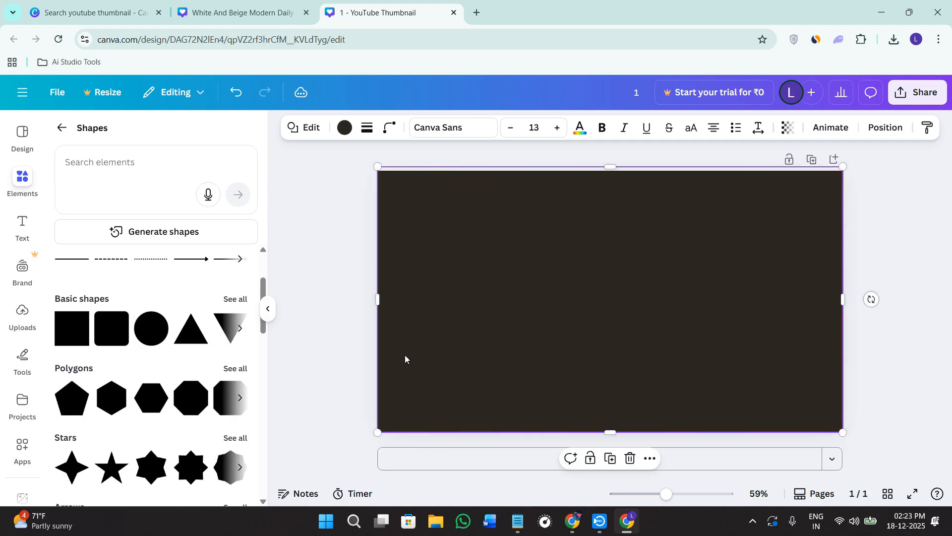
- Make the overlay rectangle semi-transparent and recolor it with the light gray from the photo's colors
click(789, 128)
drag(772, 183, 743, 187)
click(344, 128)
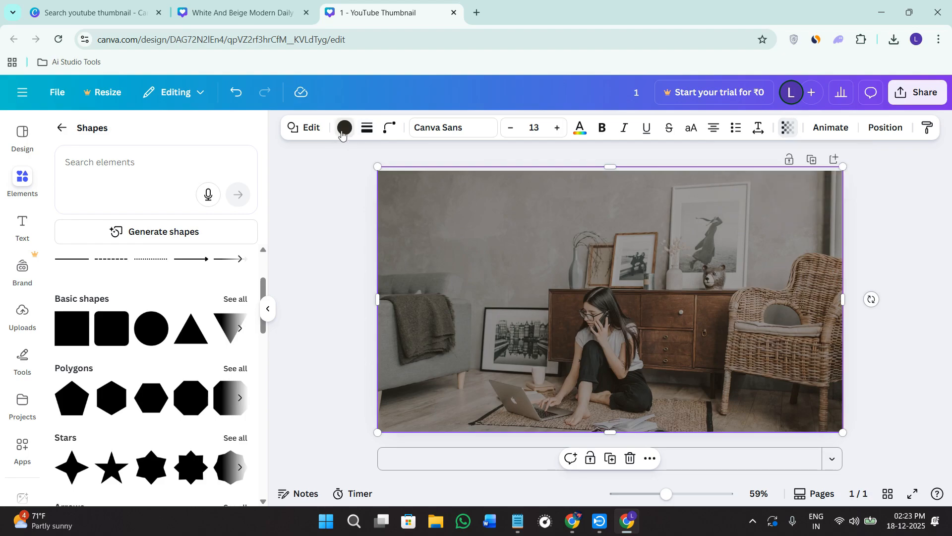
scroll(123, 347, down, 3)
click(93, 225)
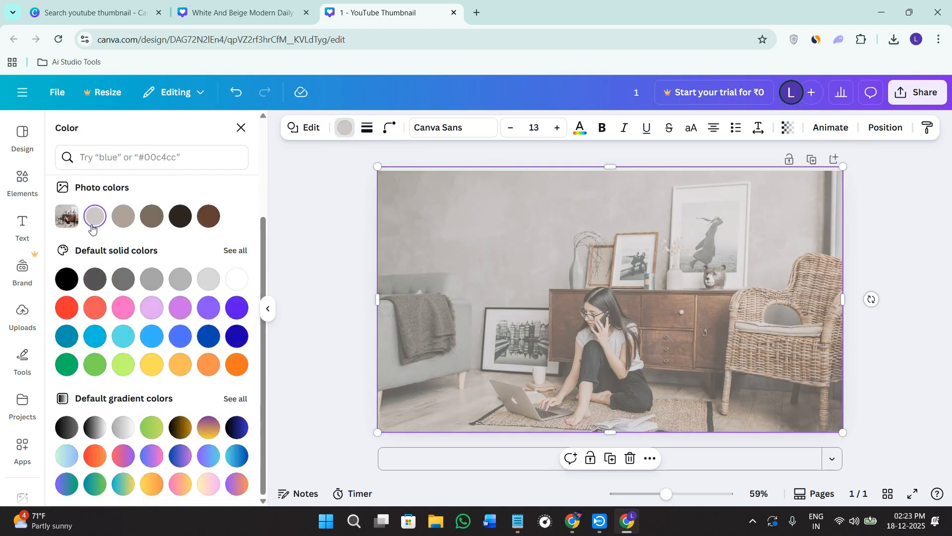
- Fit the overlay rectangle's upper edge to the page and set its transparency to 84
drag(606, 166, 611, 170)
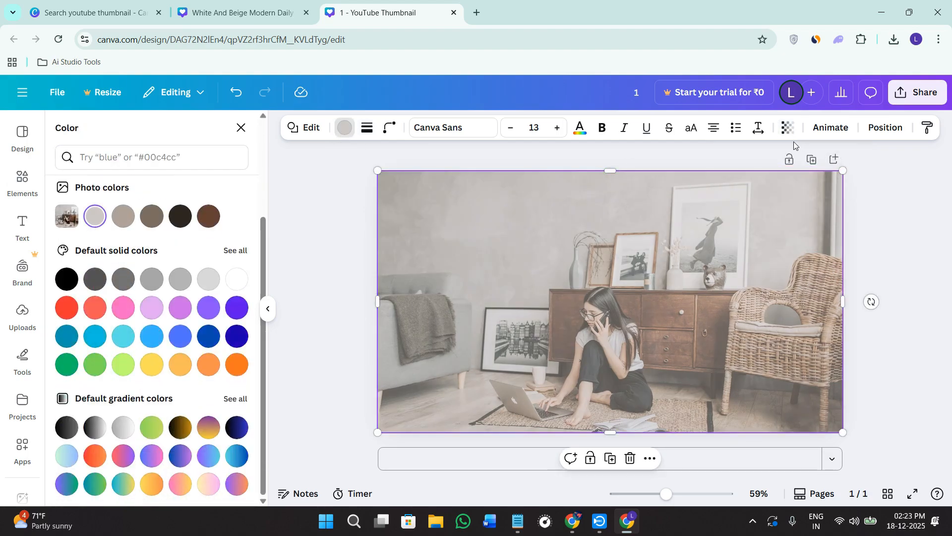
click(788, 128)
drag(747, 187, 763, 188)
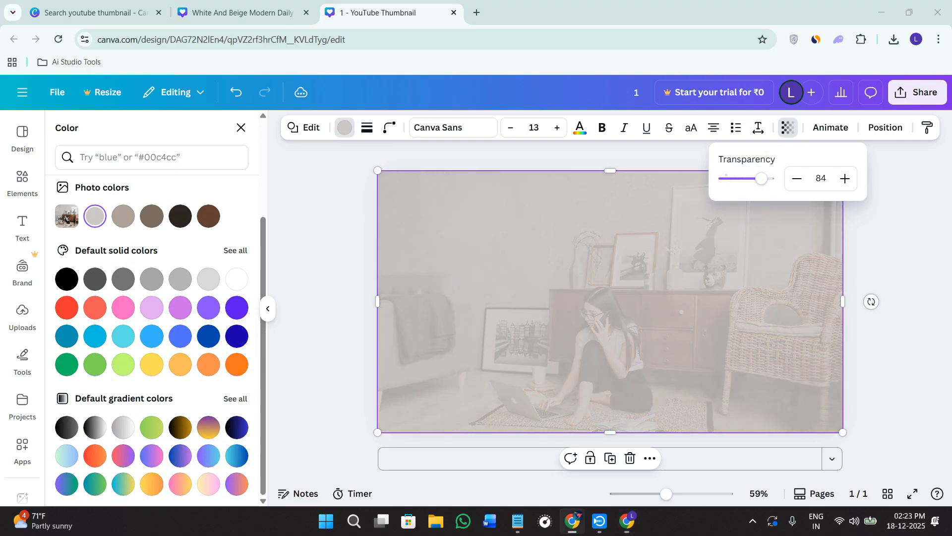
key(alt+Tab)
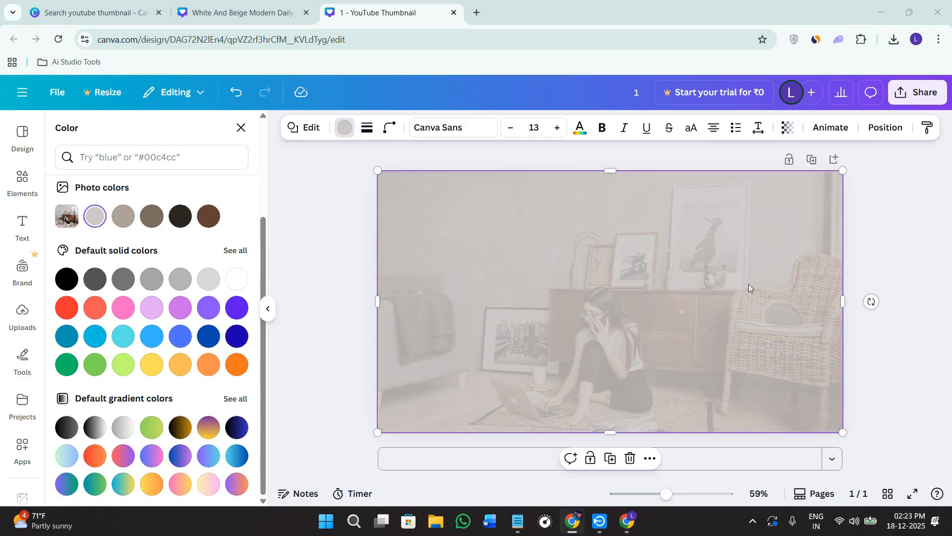
click(400, 343)
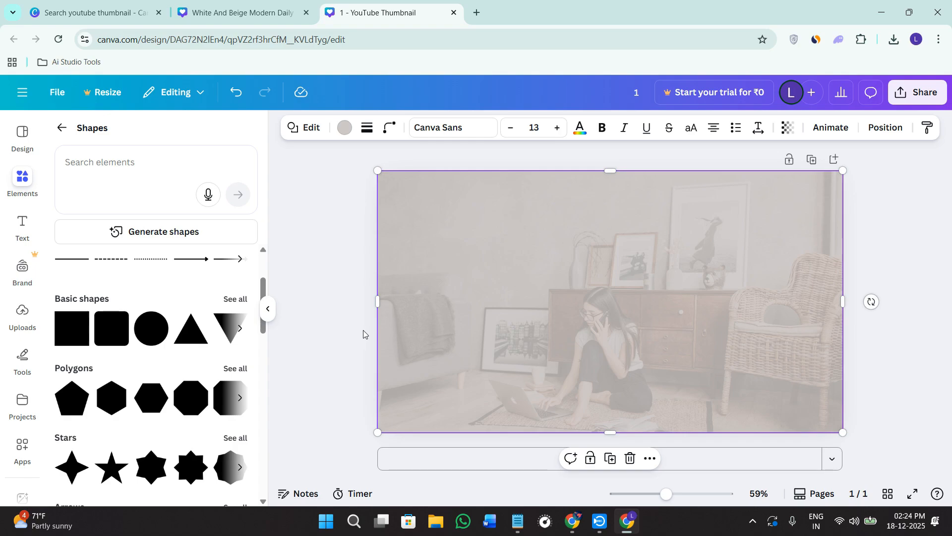
- View the sharing and download options for the design and close them
click(894, 96)
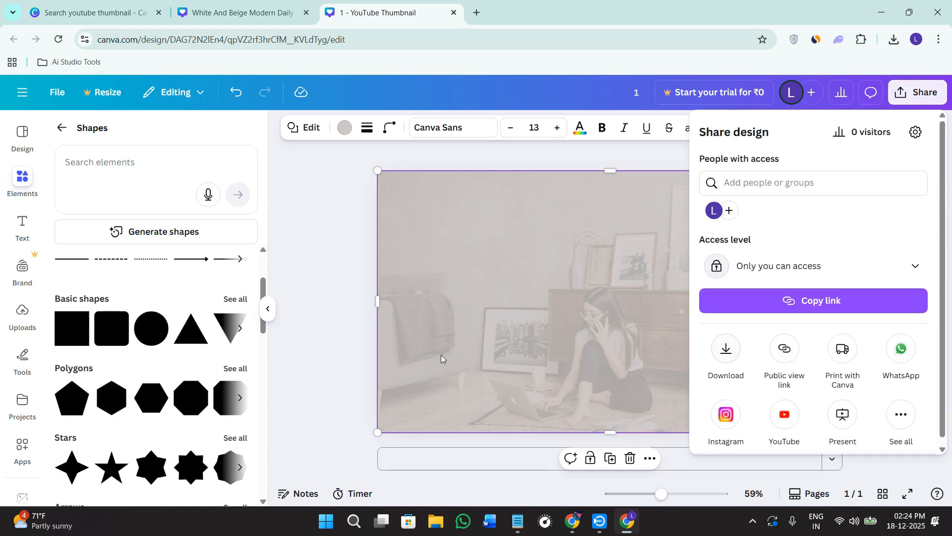
click(298, 356)
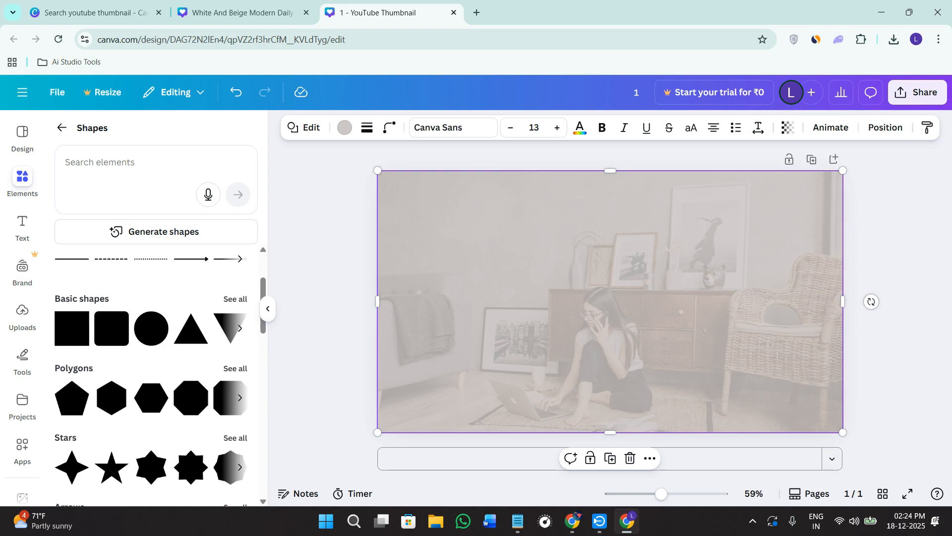